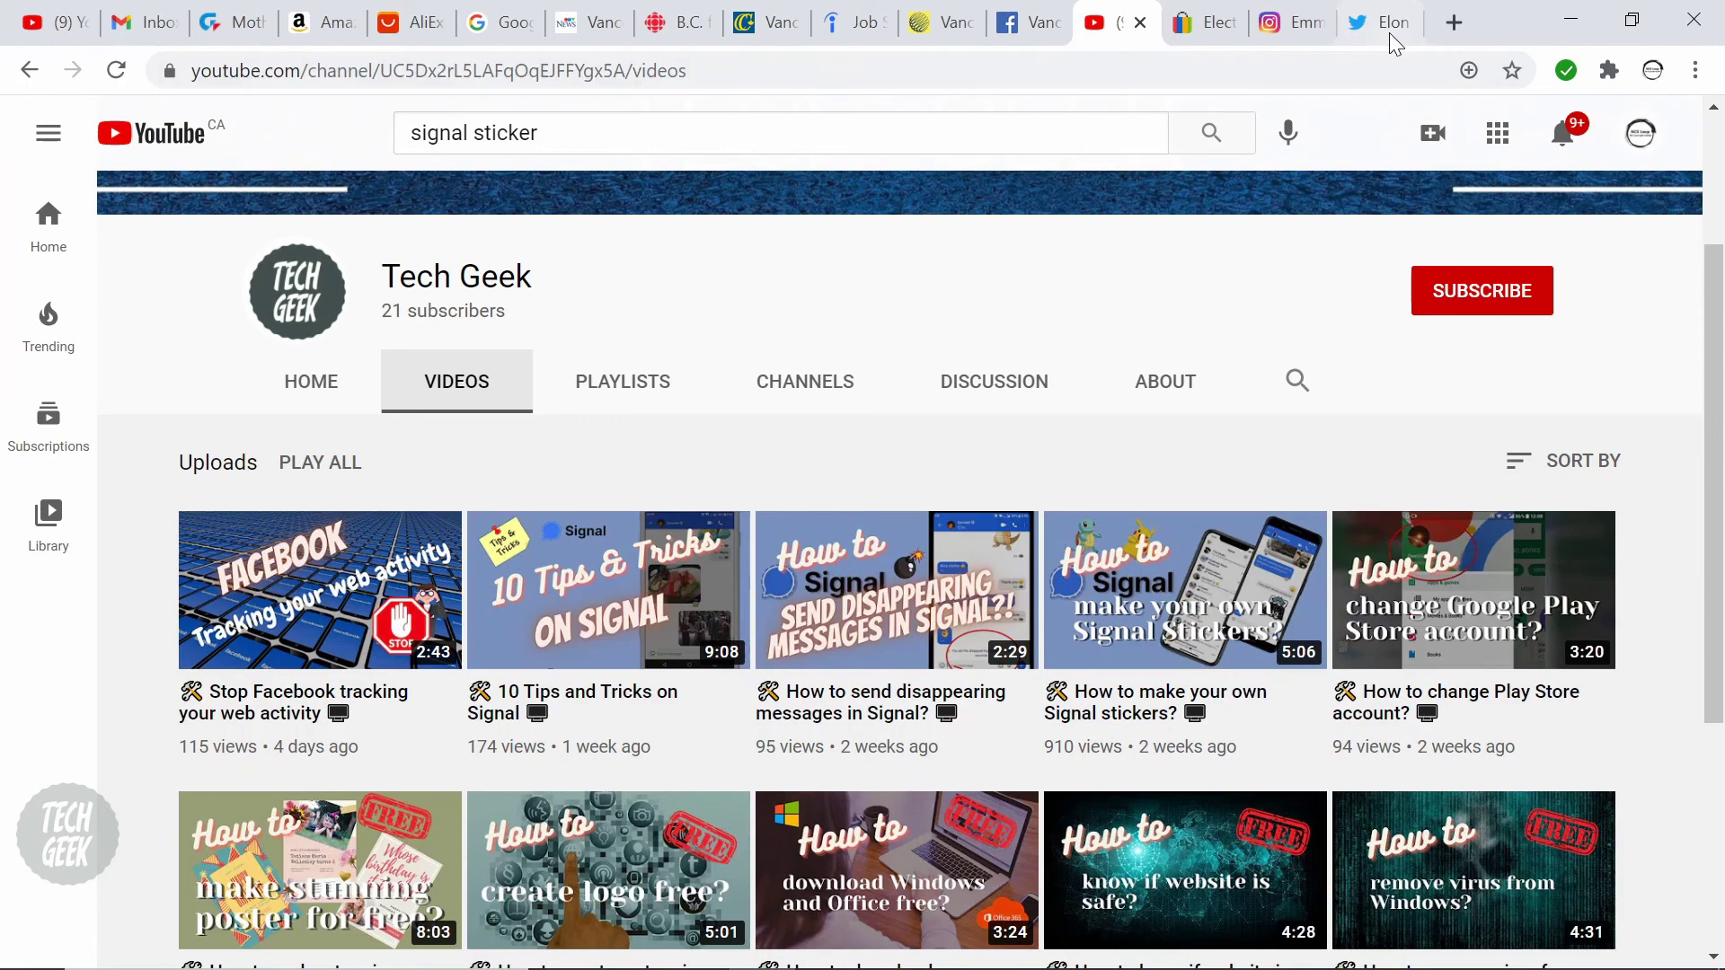
Close the Twitter, Canada Computers, CBC News, Vancouver News and other extra tabs
left_click(1390, 32)
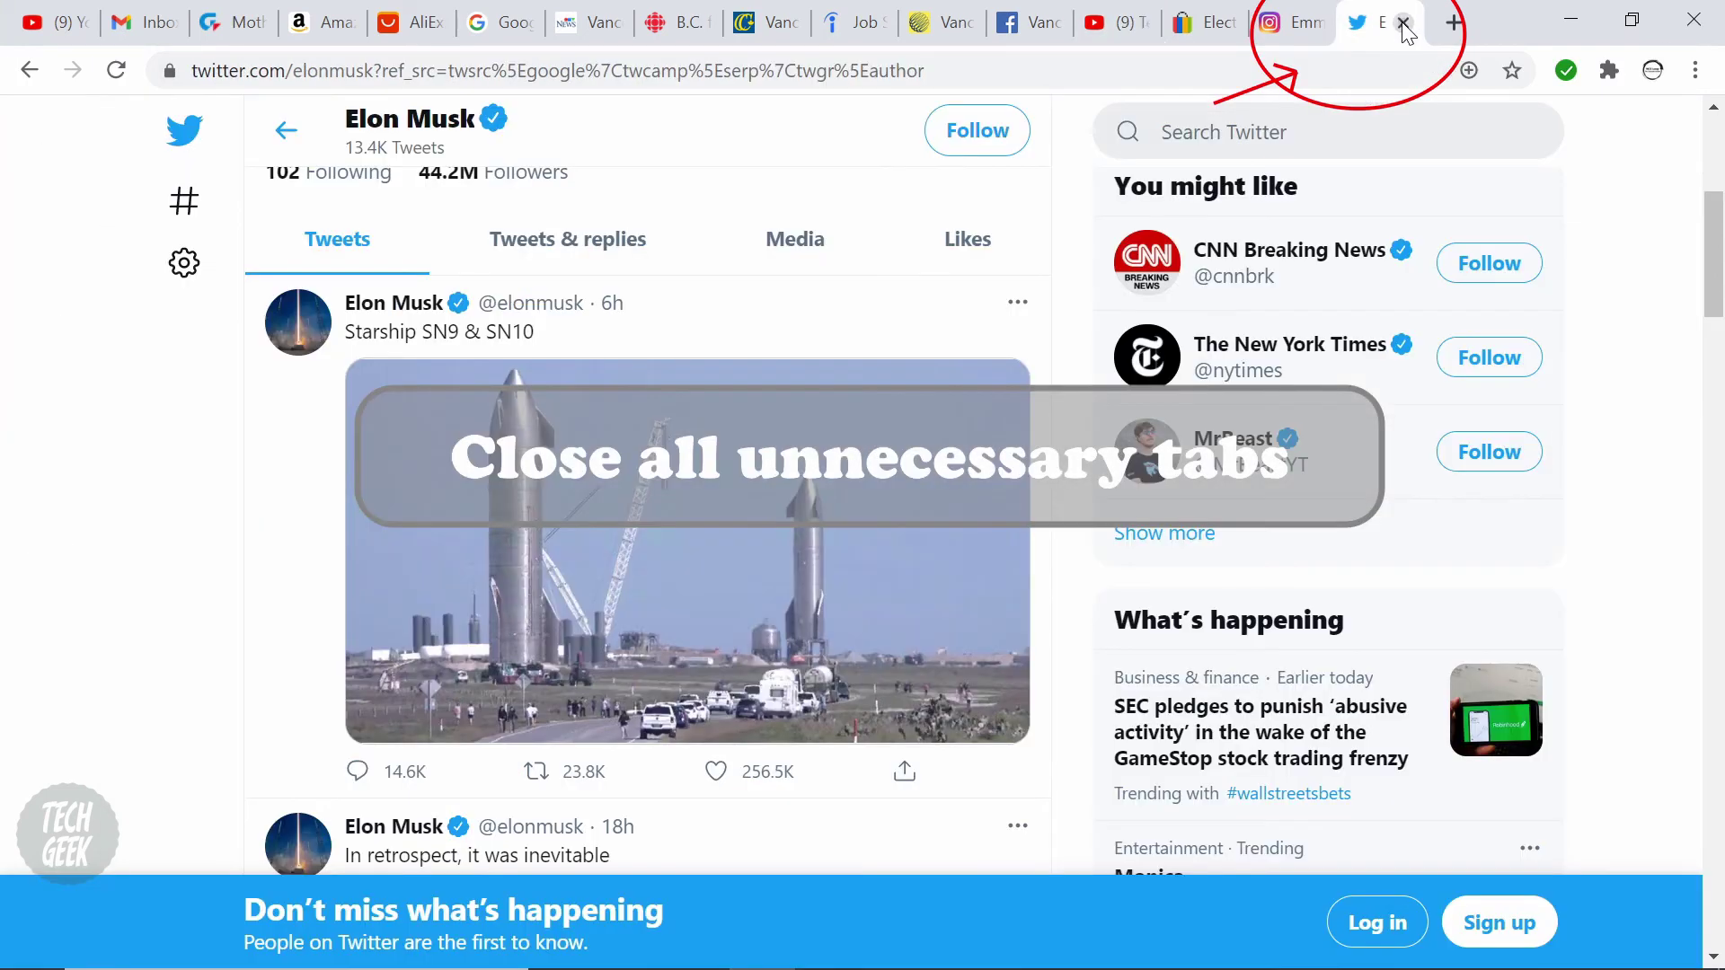
left_click(1404, 23)
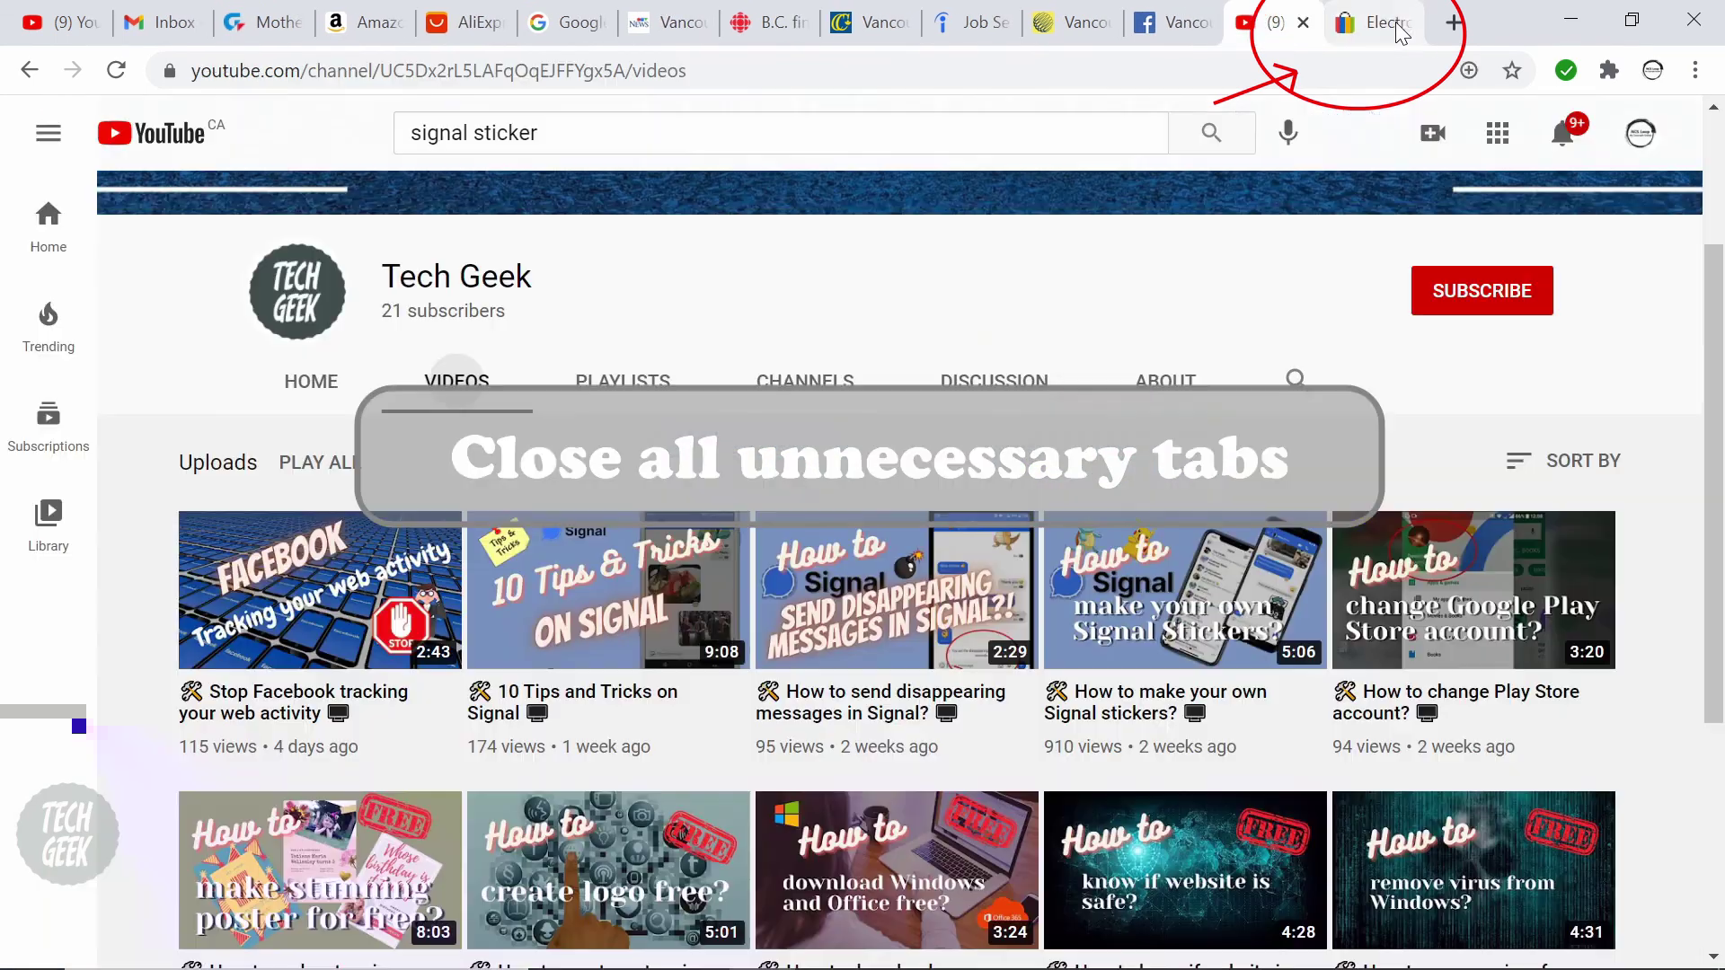
left_click(1400, 25)
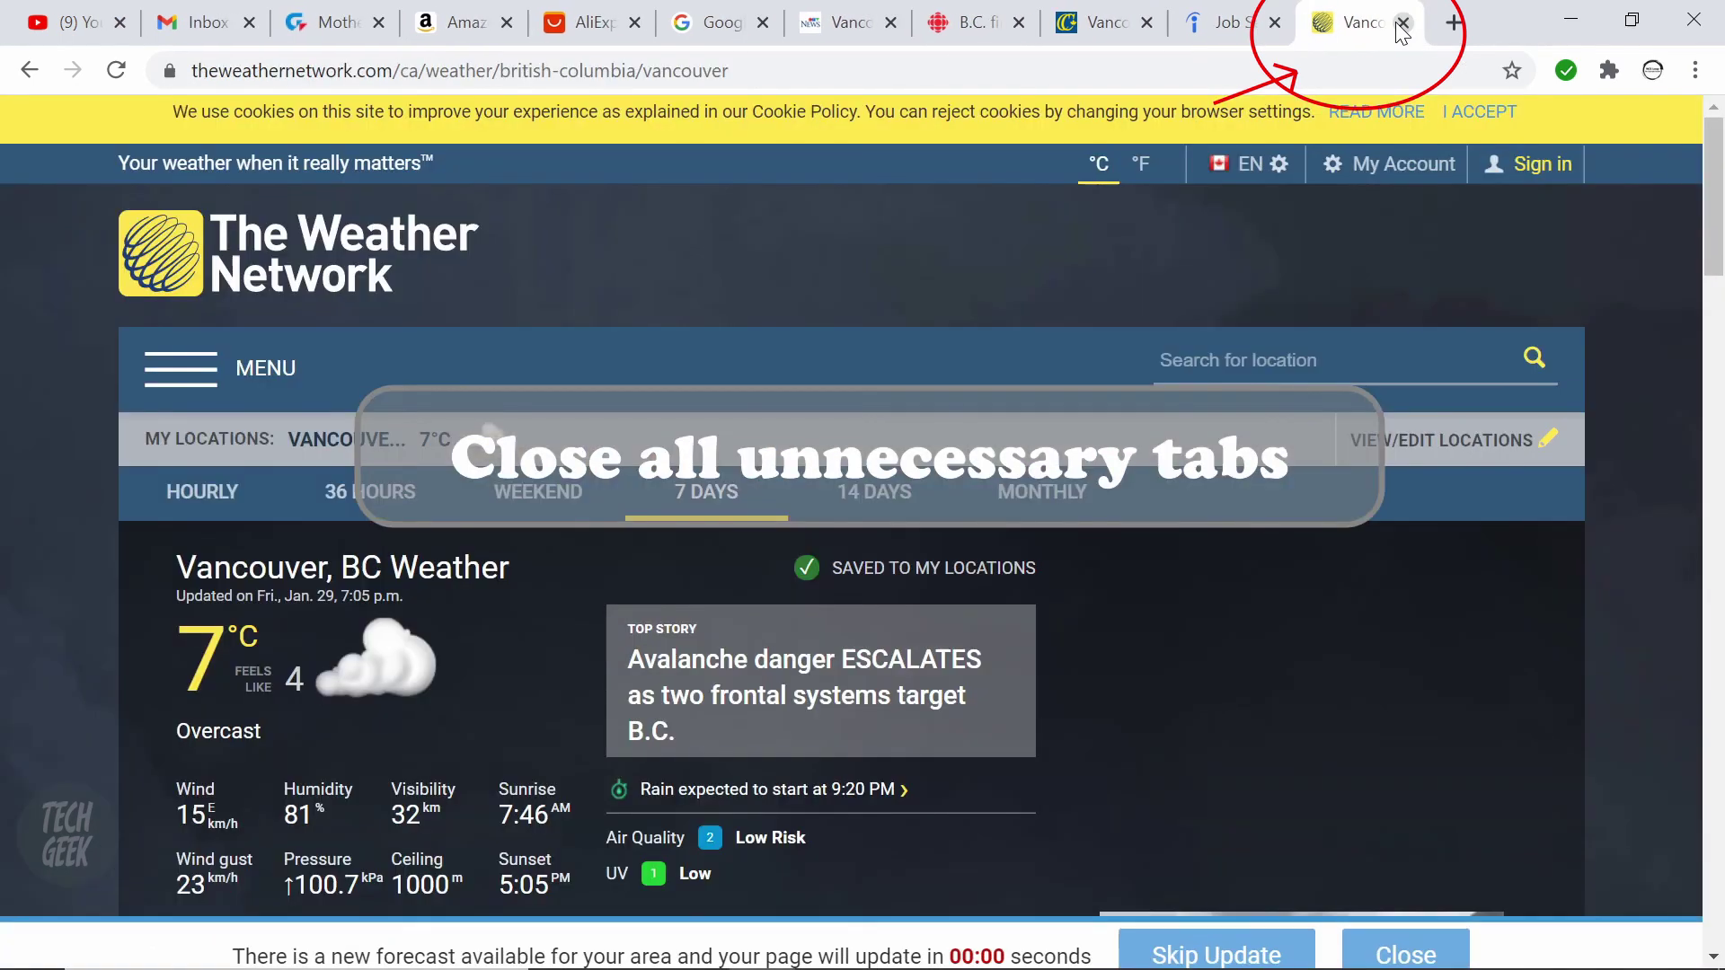
left_click(1400, 25)
left_click(1396, 24)
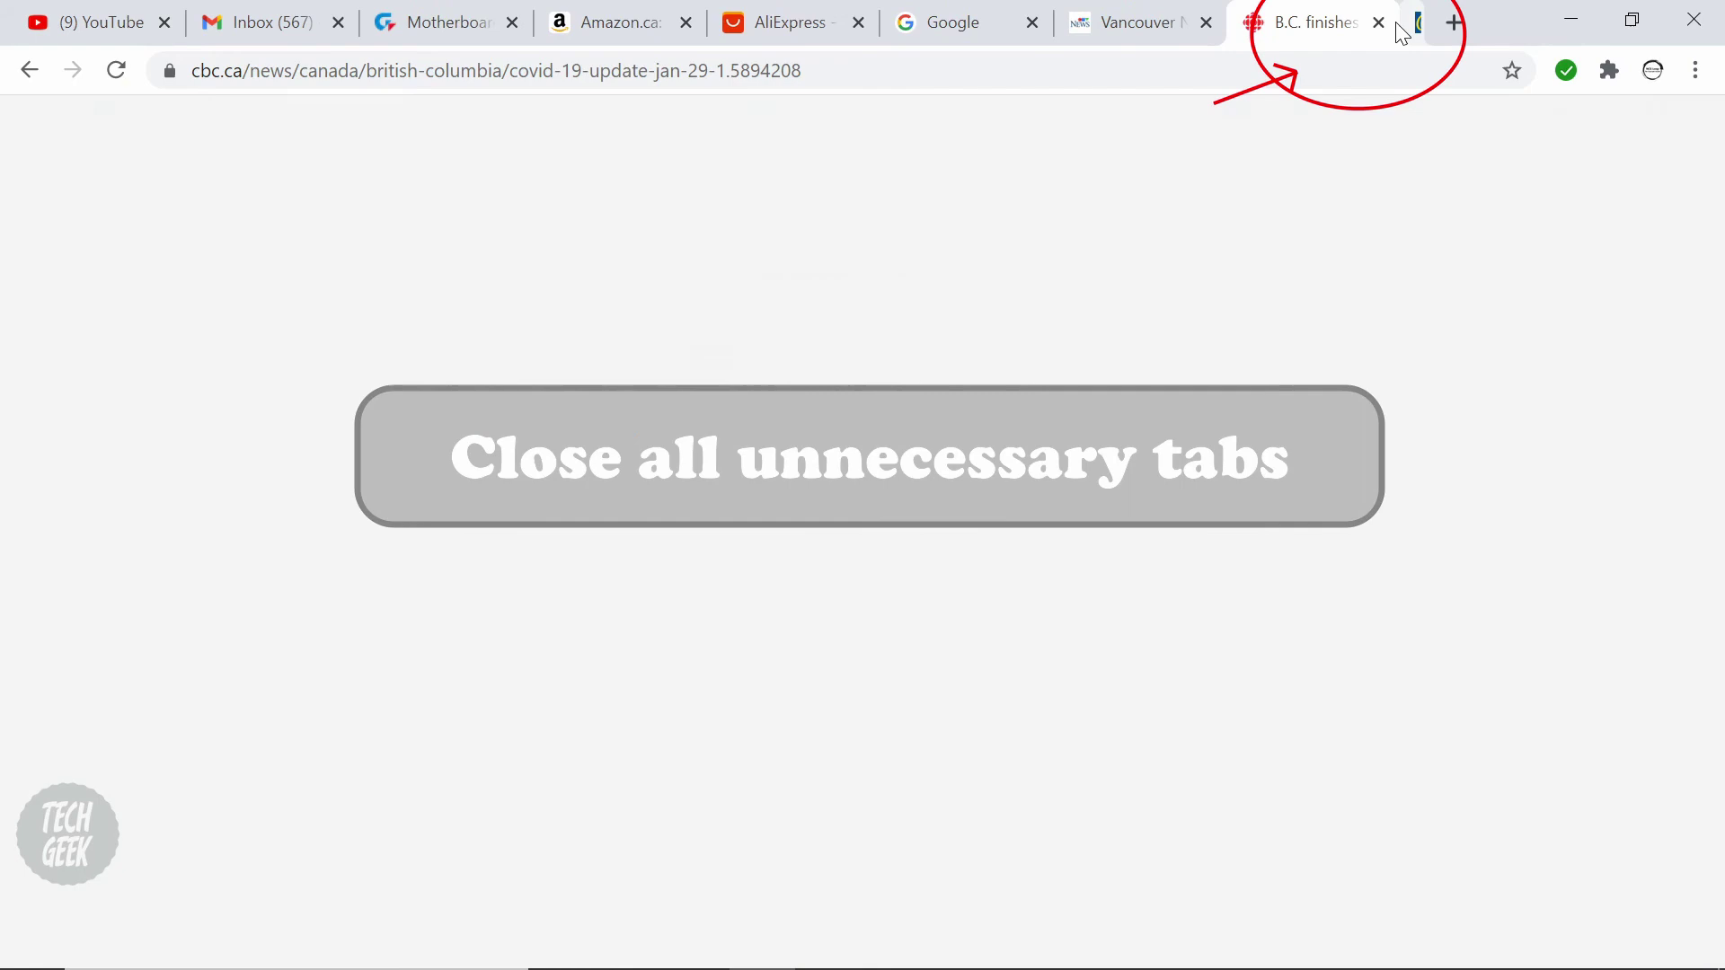
left_click(1397, 23)
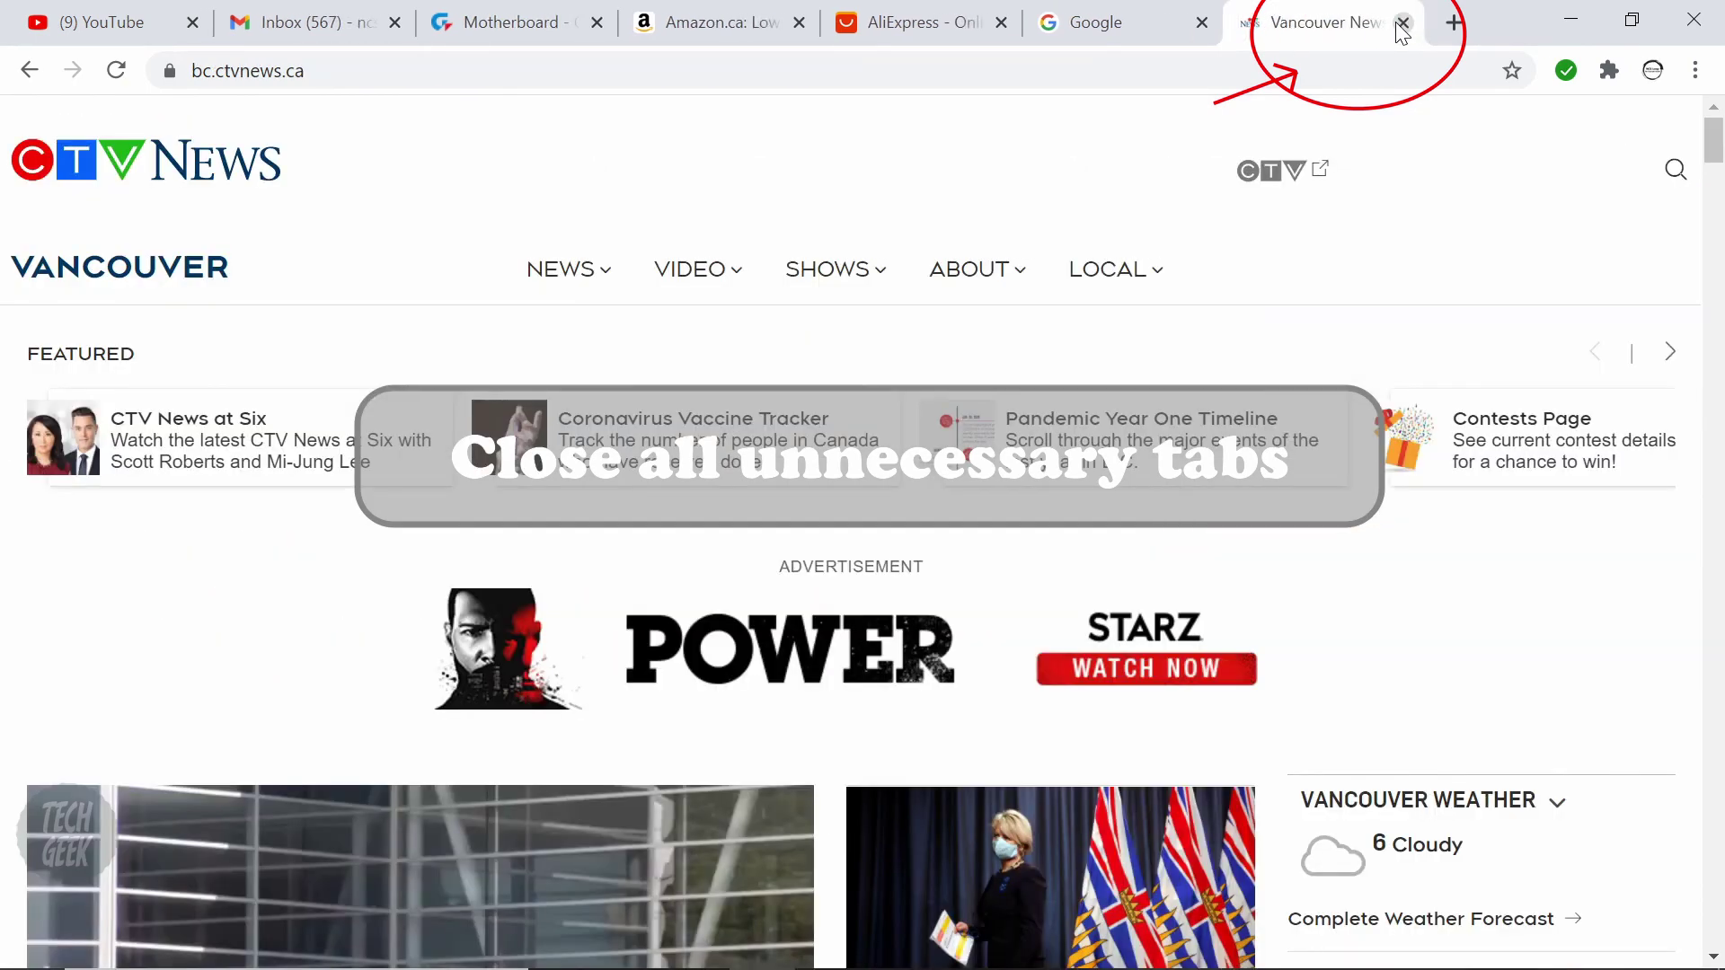
left_click(1402, 25)
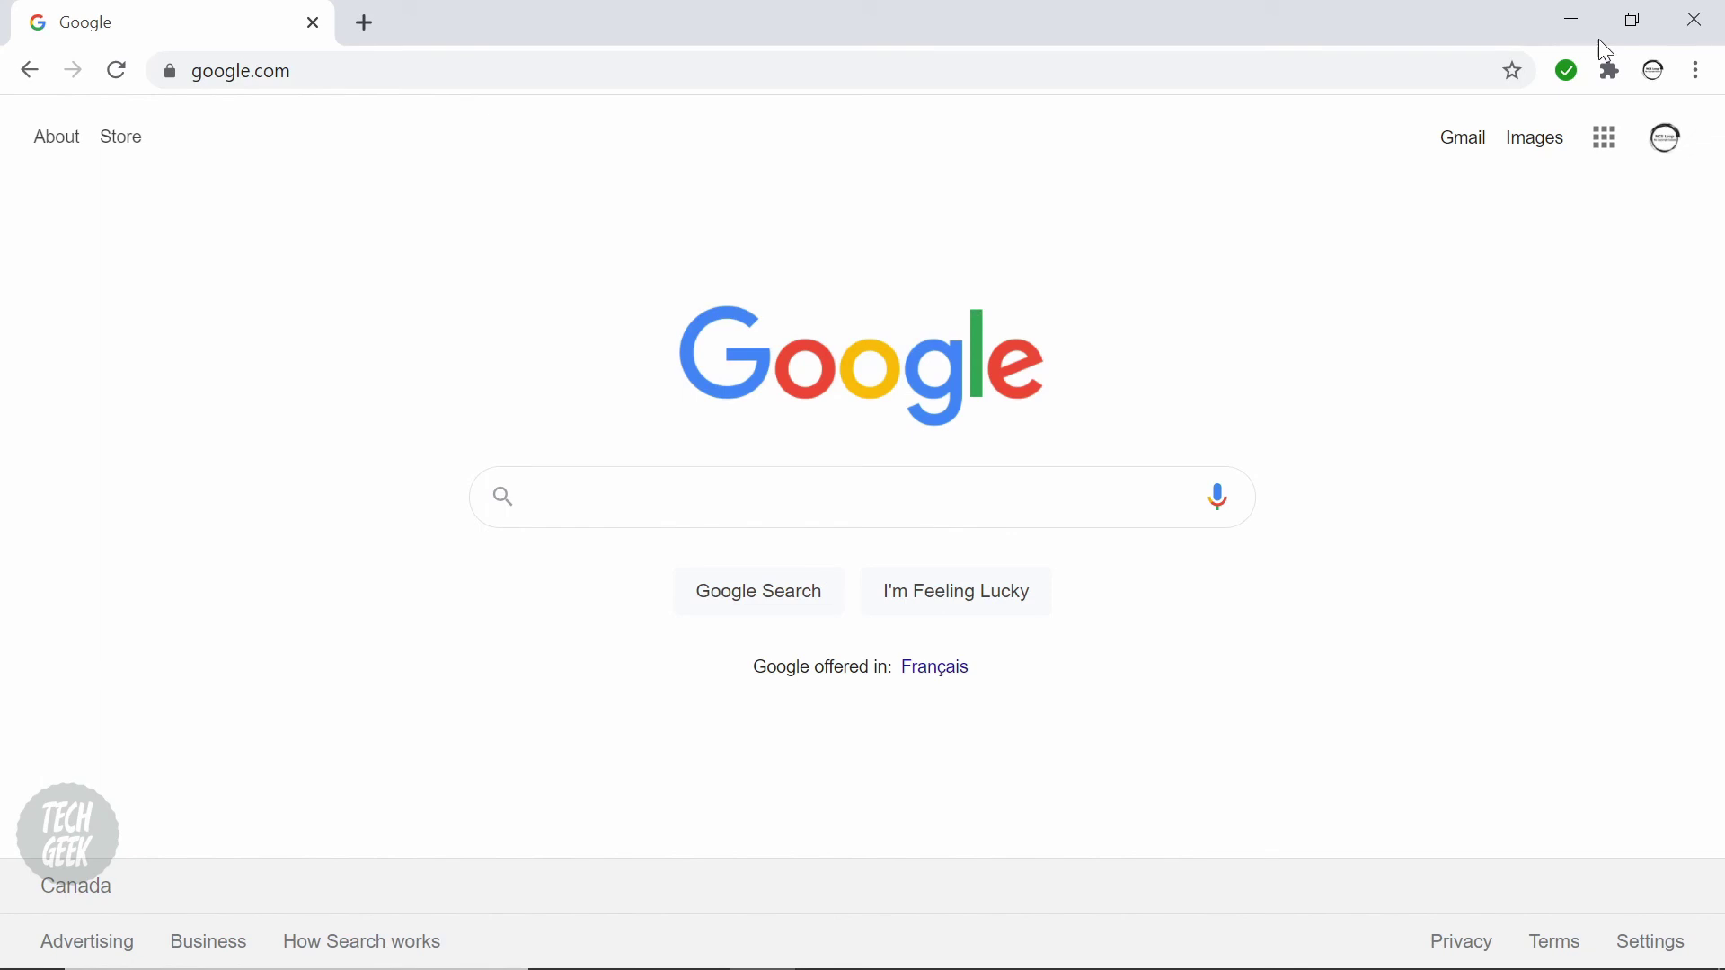
Open Chrome's three-dot menu to start a fresh New Tab
left_click(1702, 77)
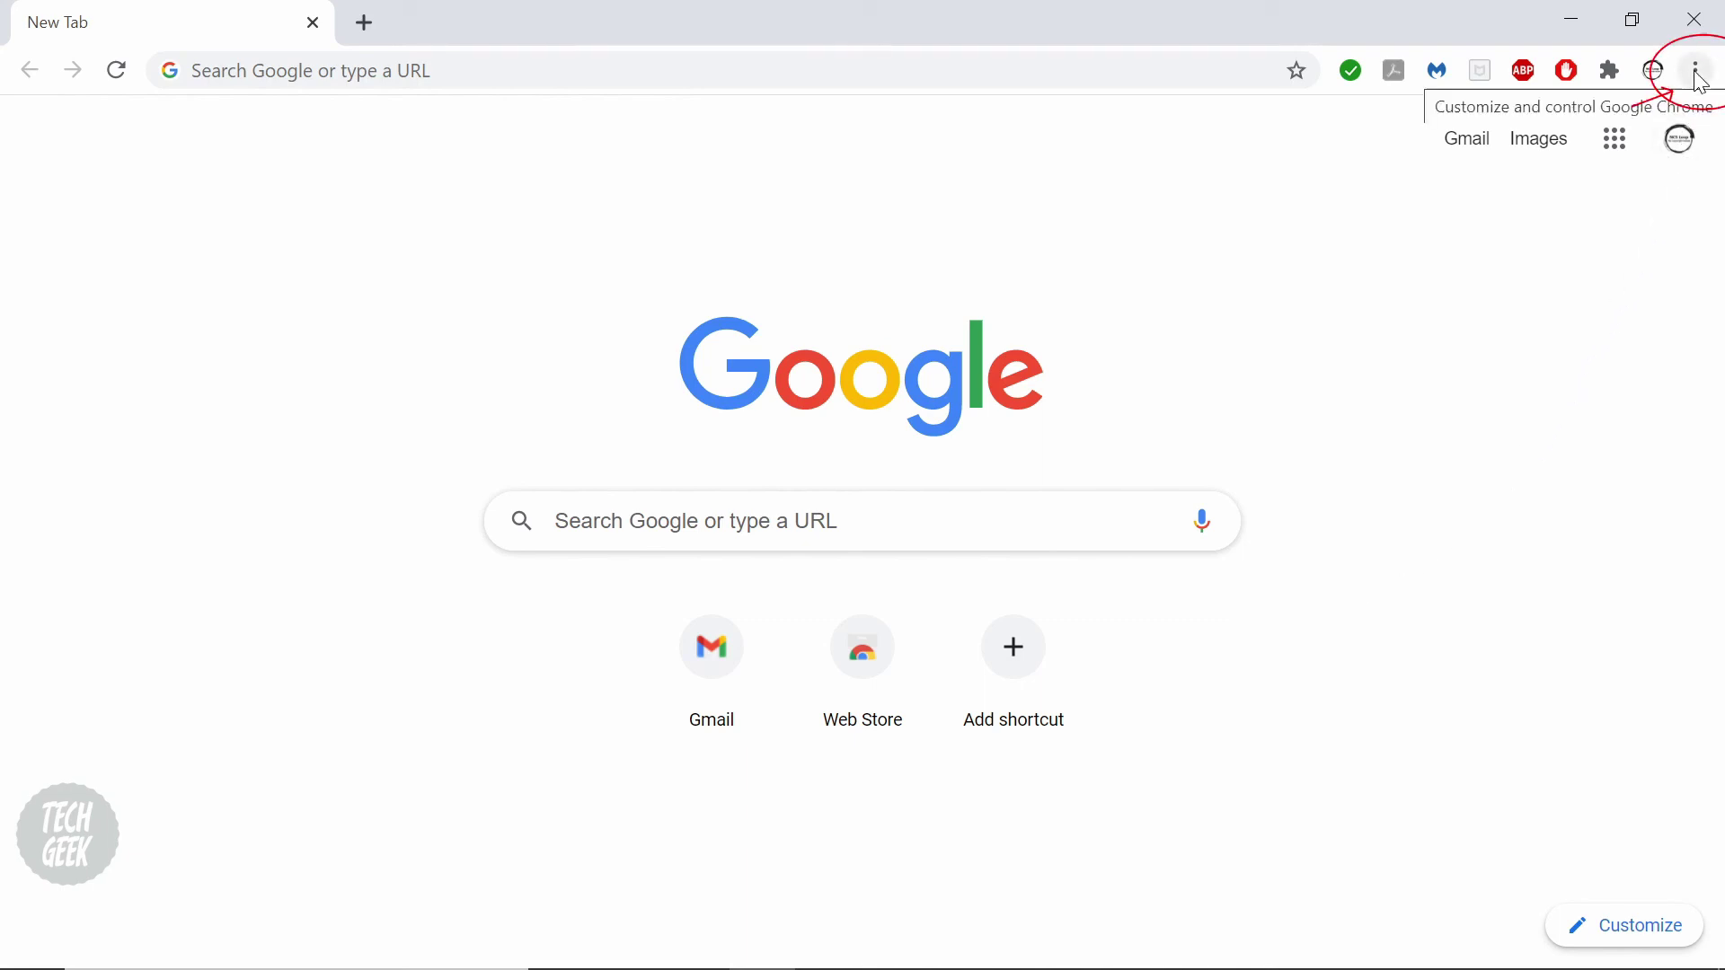
On the Extensions page, switch off Adblock Plus and AdBlock
left_click(1697, 72)
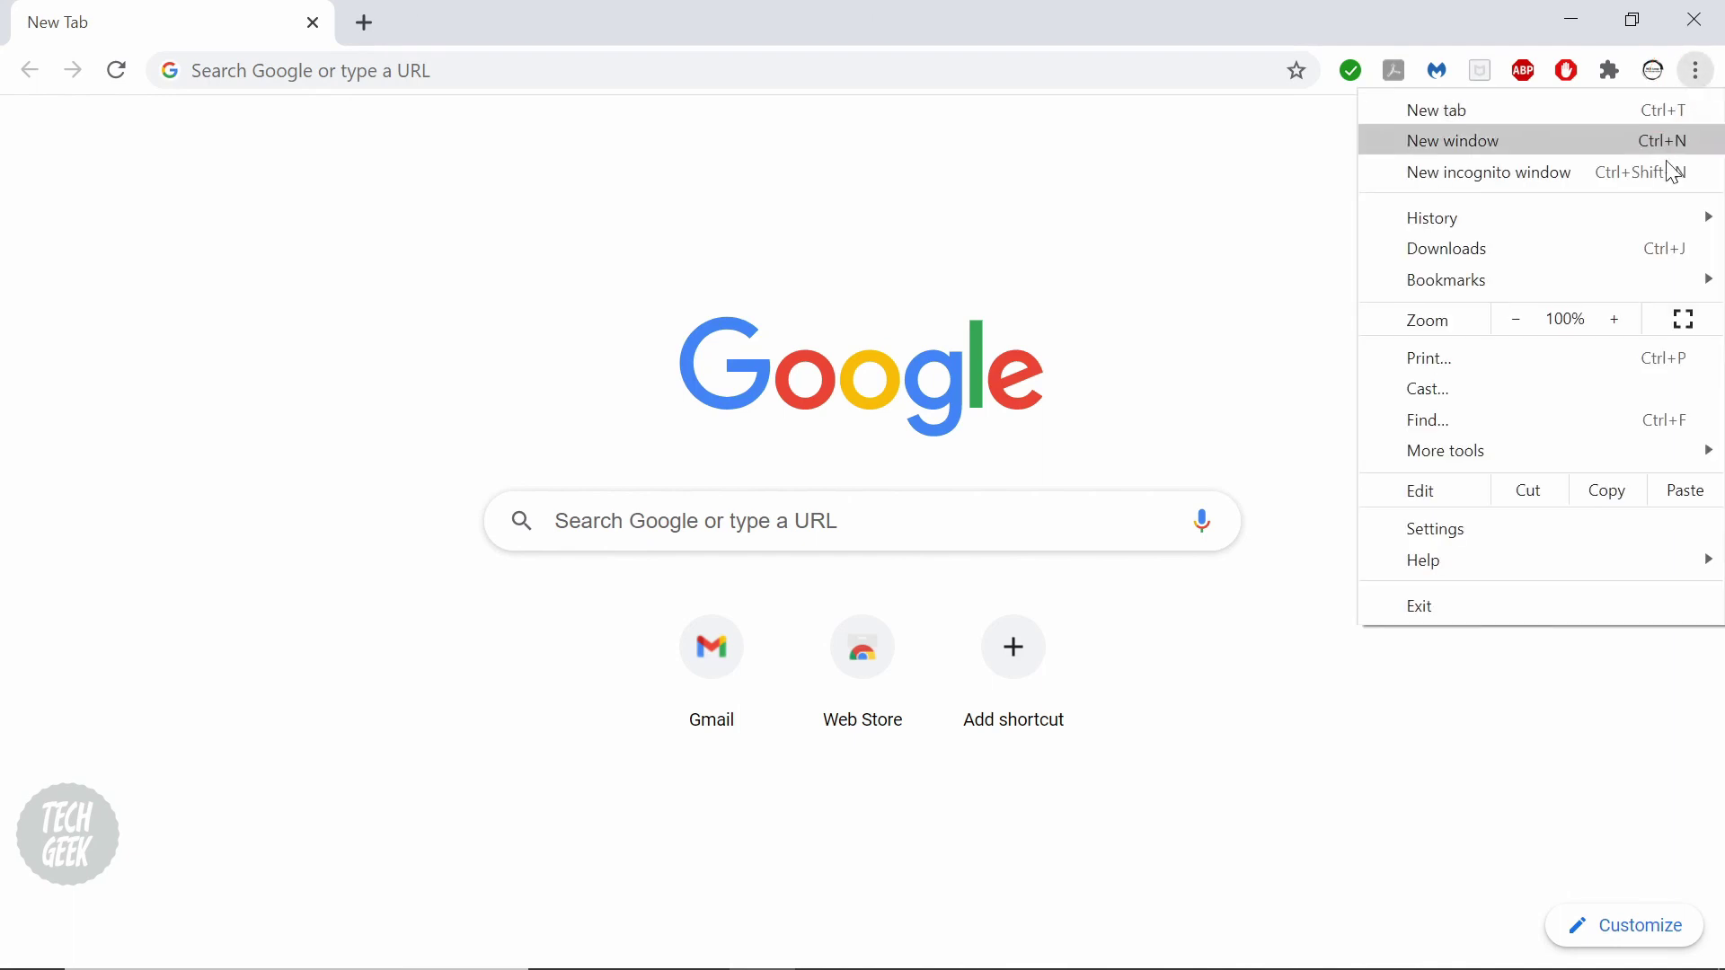
mouse_move(1509, 450)
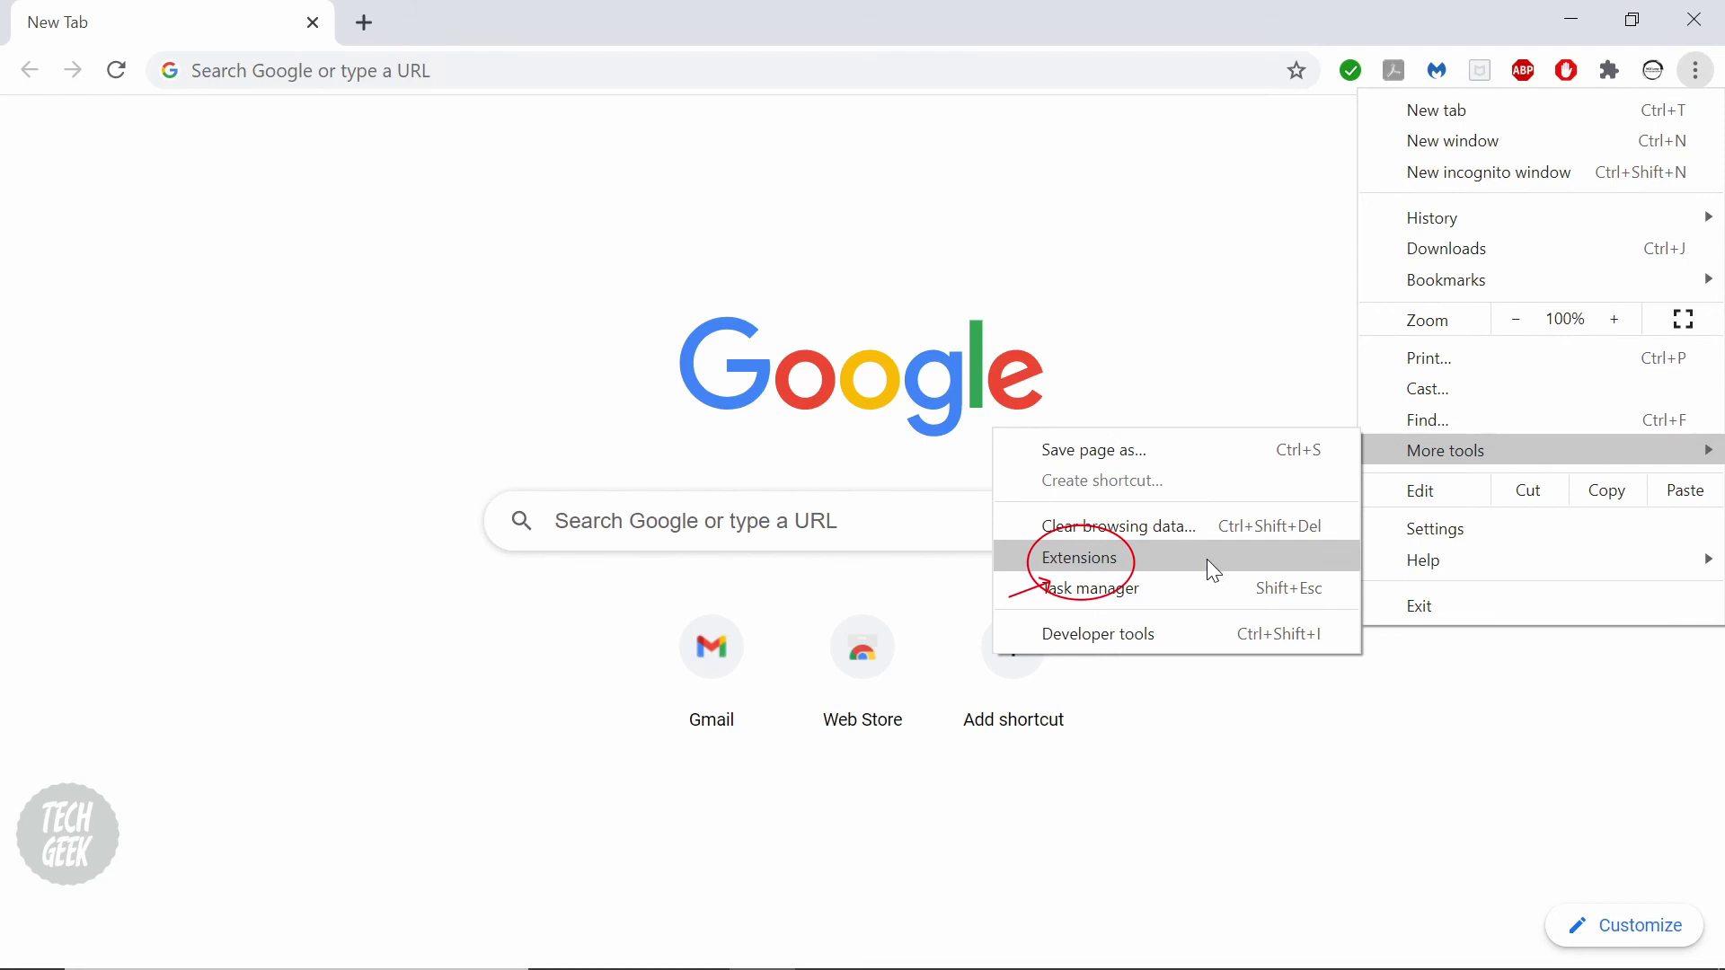
left_click(1219, 571)
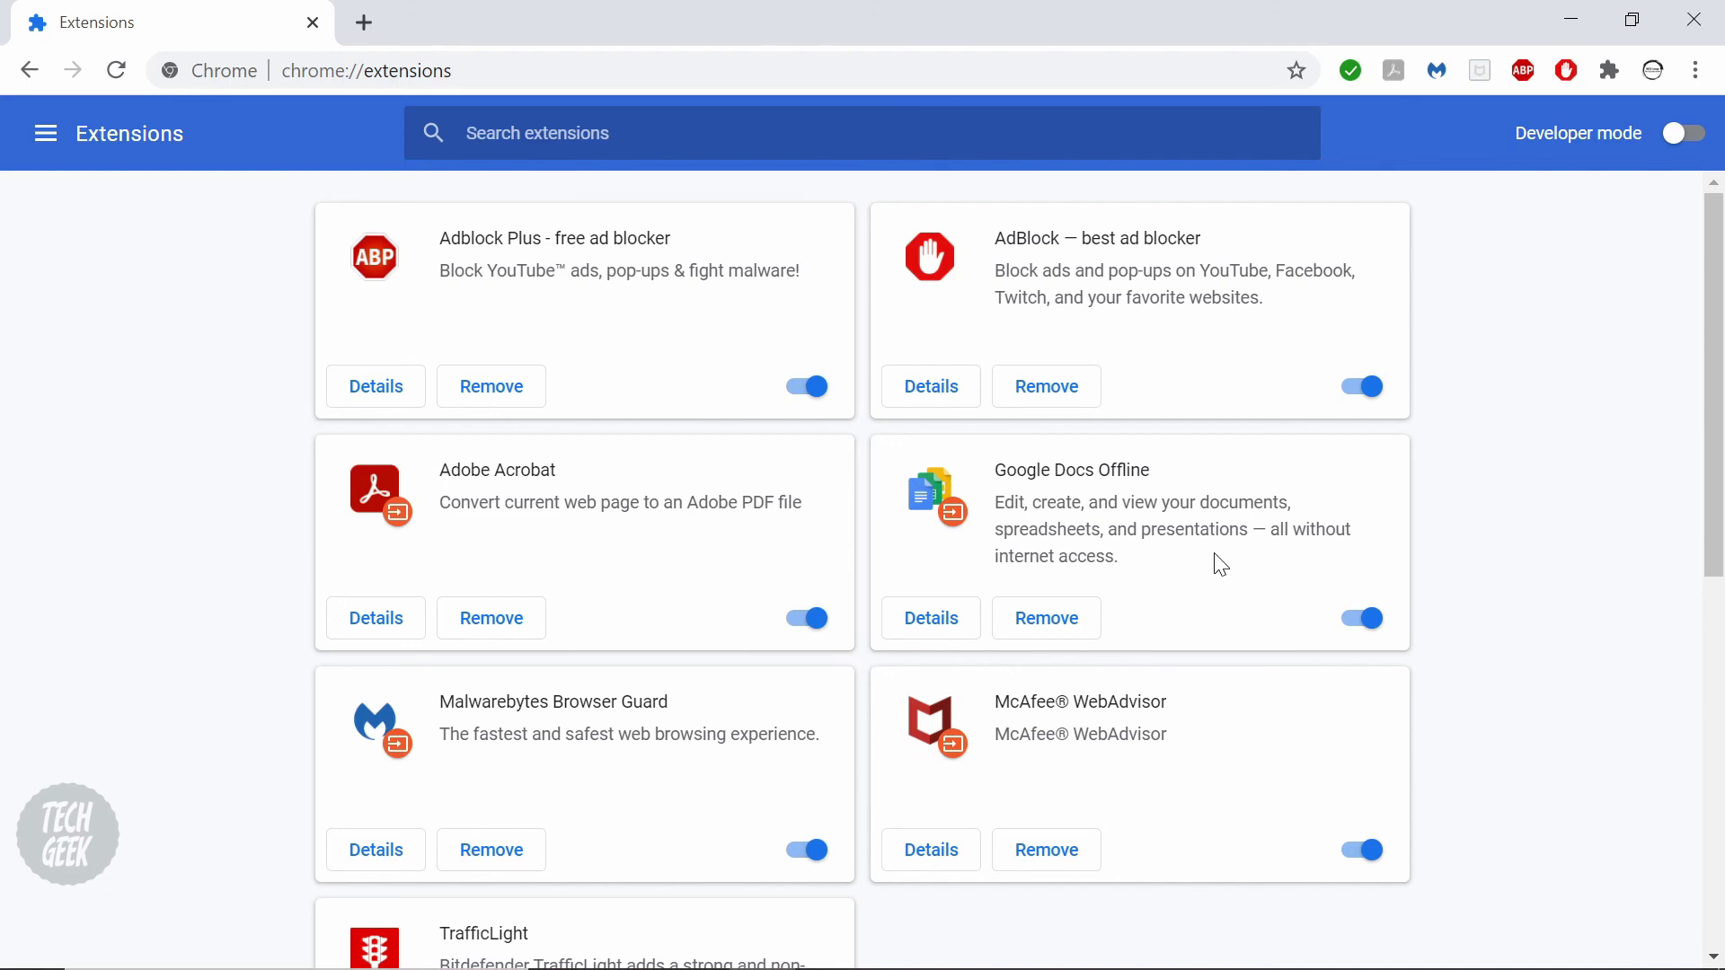
left_click(818, 395)
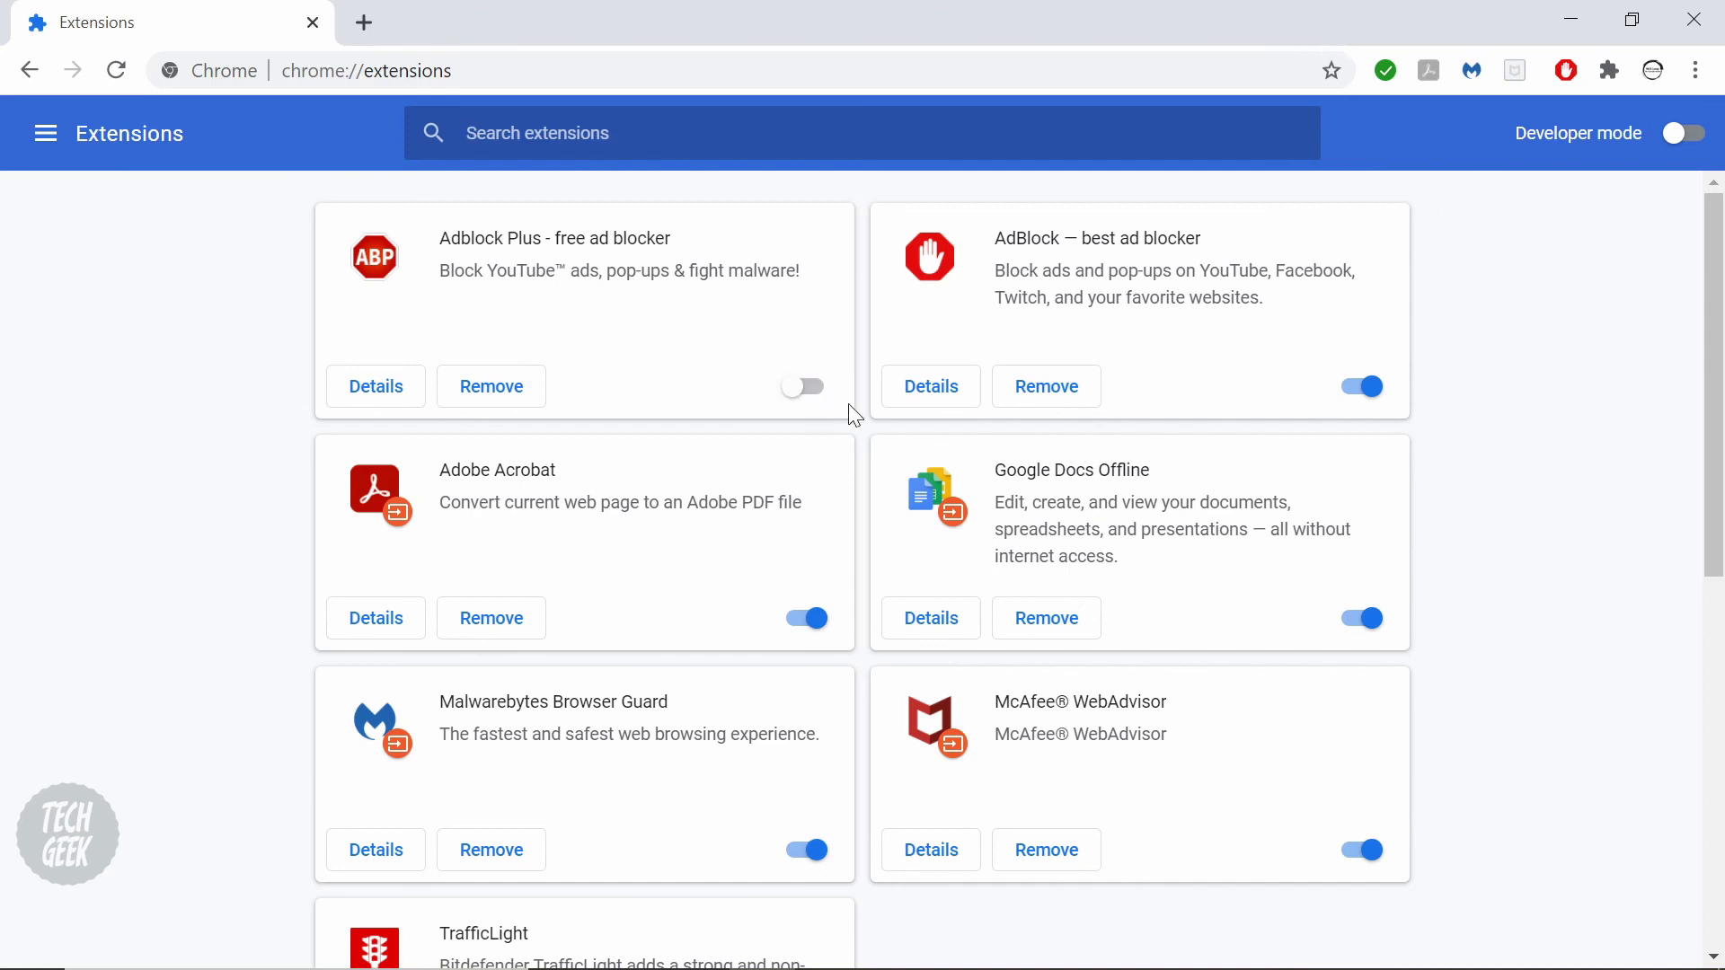
left_click(1363, 390)
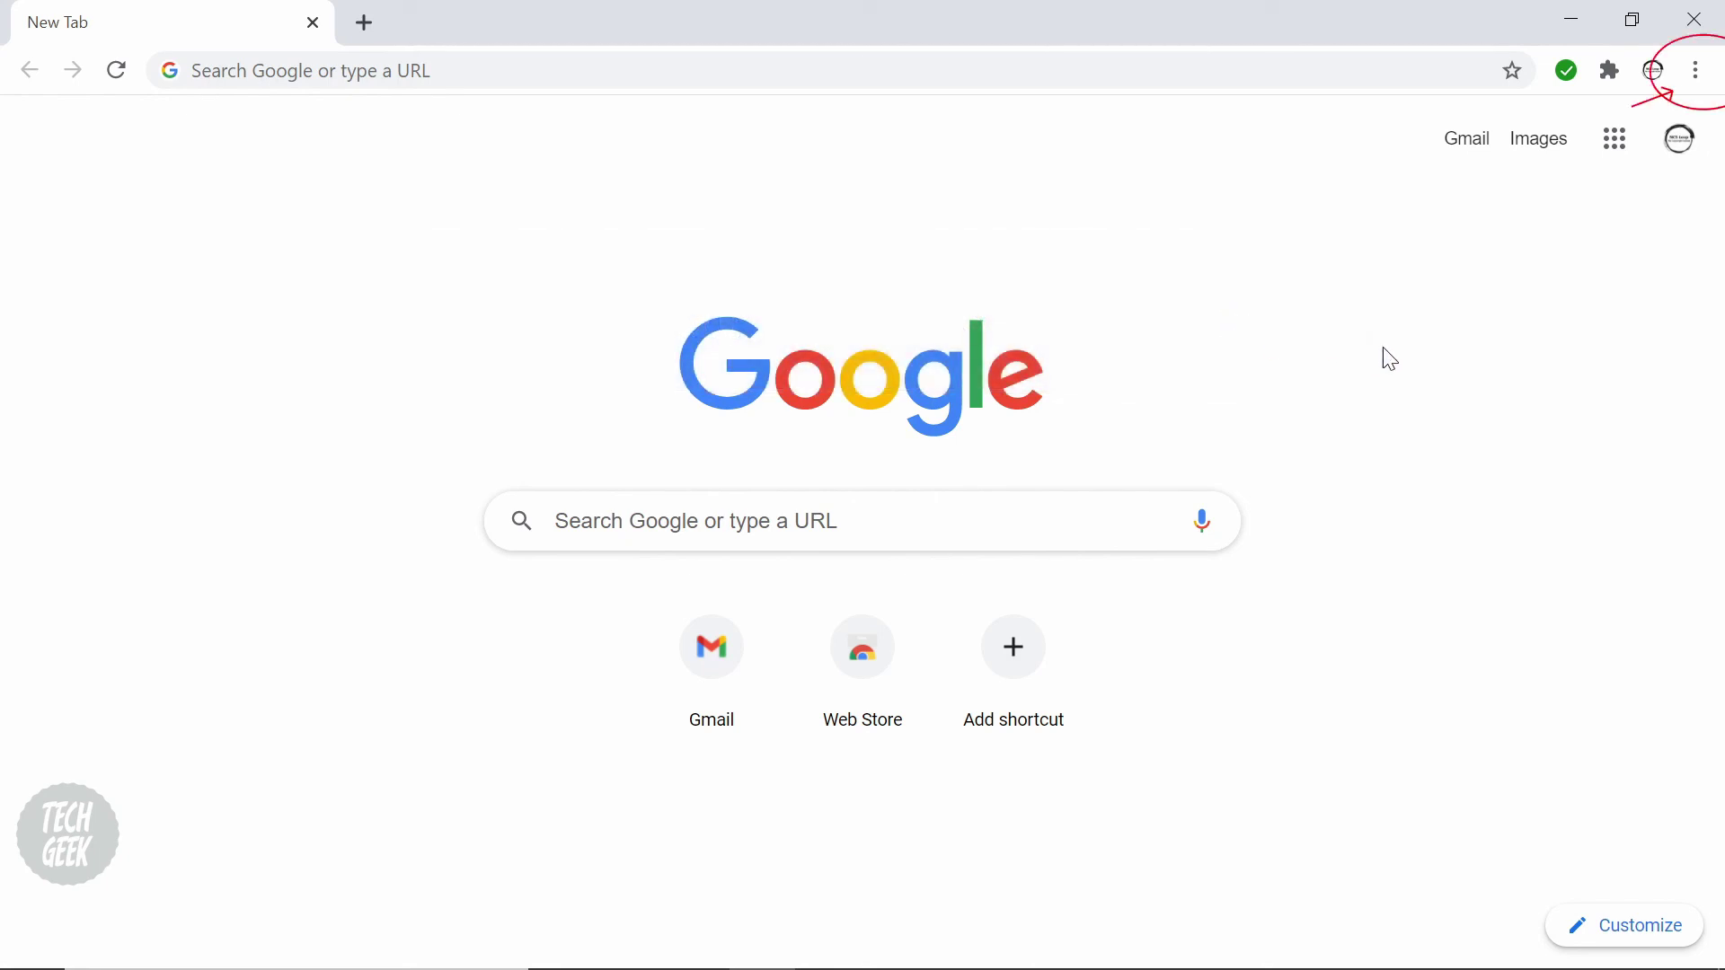
Open Chrome Settings and scroll down to the Privacy and security section
left_click(1698, 79)
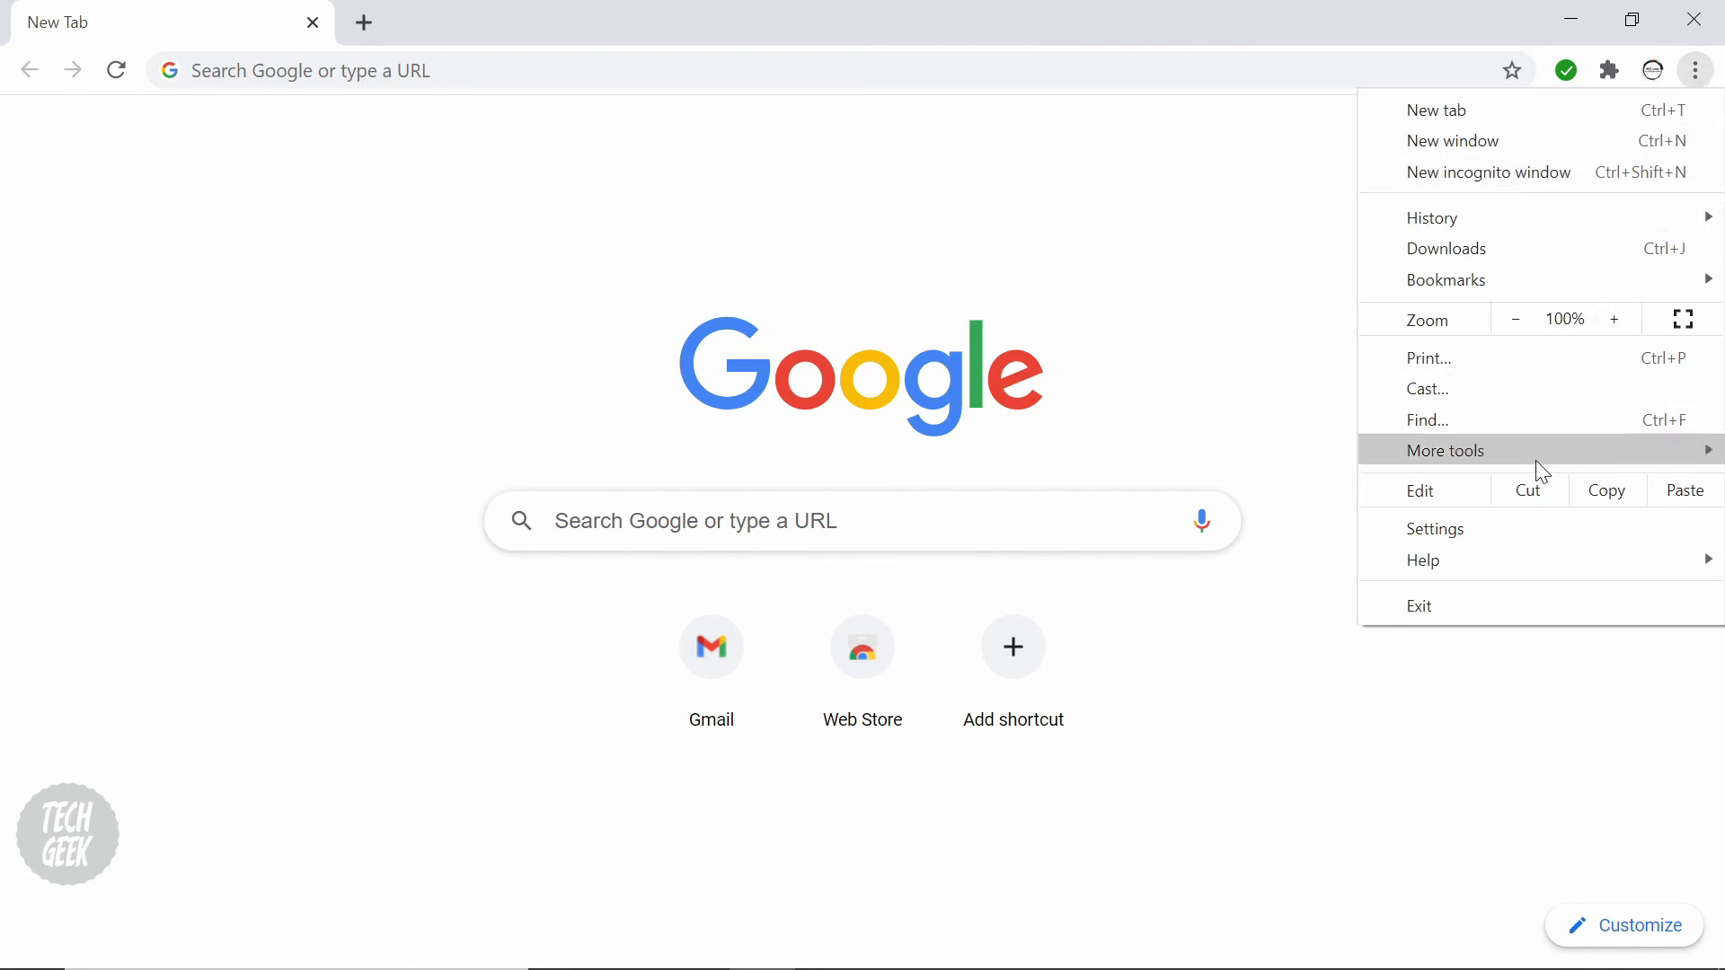
left_click(1542, 534)
scroll(1462, 495, "down", 3)
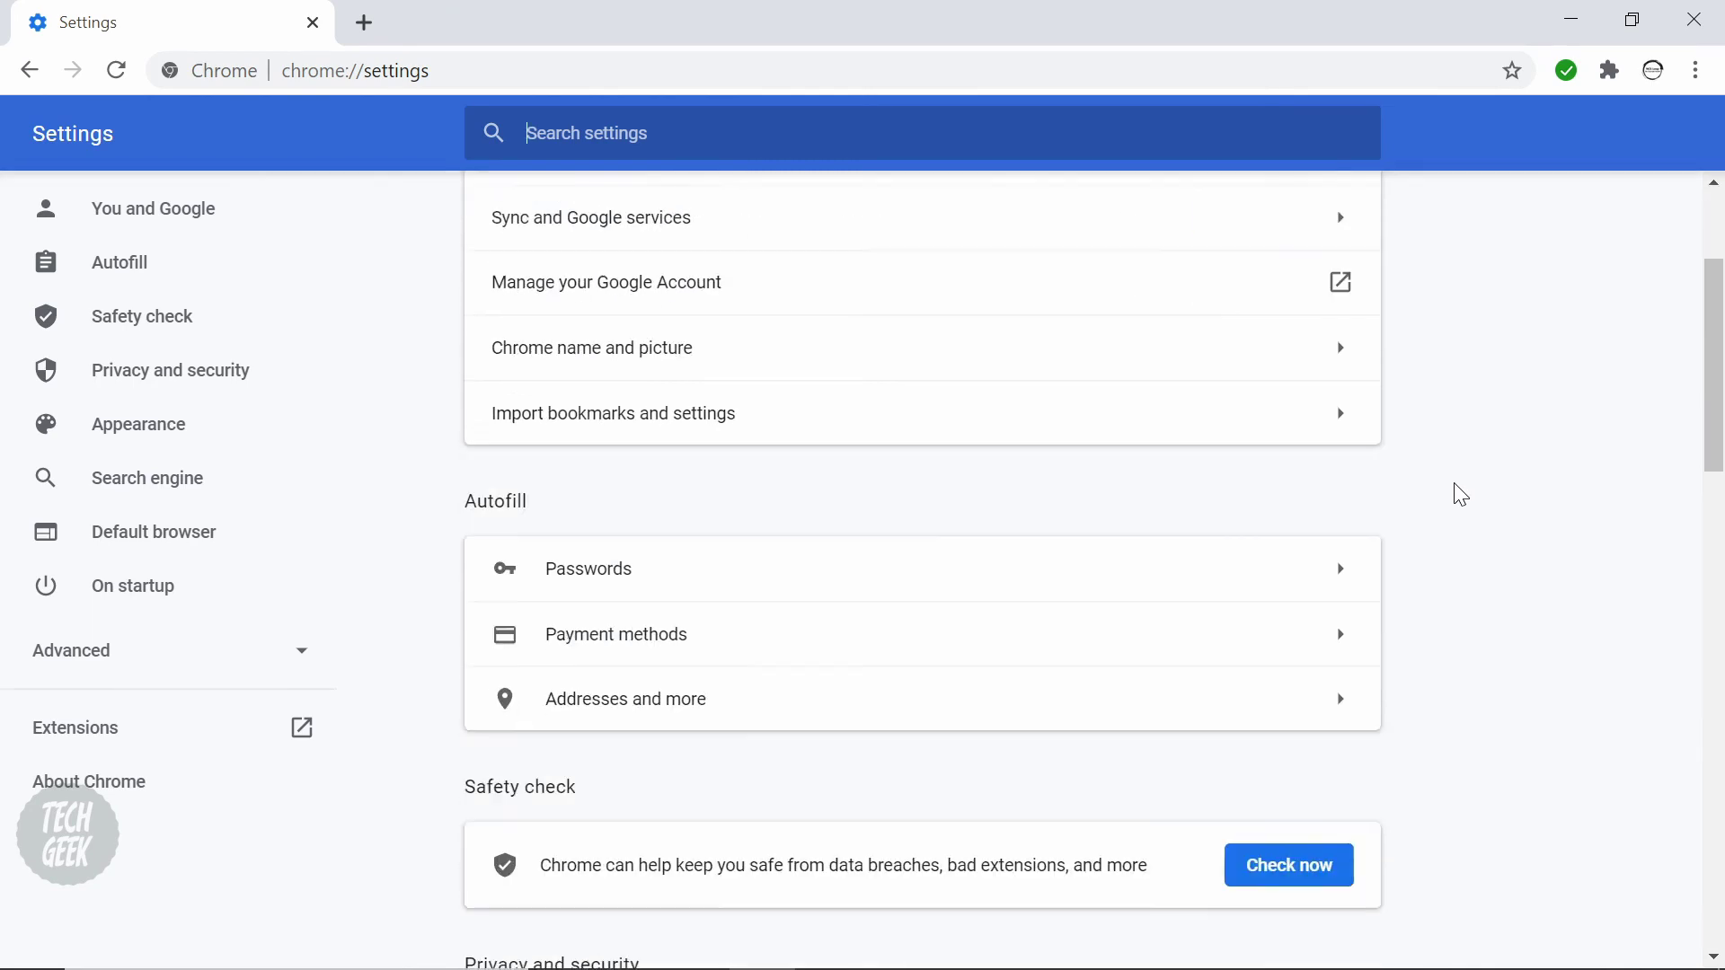
scroll(1462, 495, "down", 2)
scroll(1463, 495, "down", 1)
scroll(1462, 495, "down", 3)
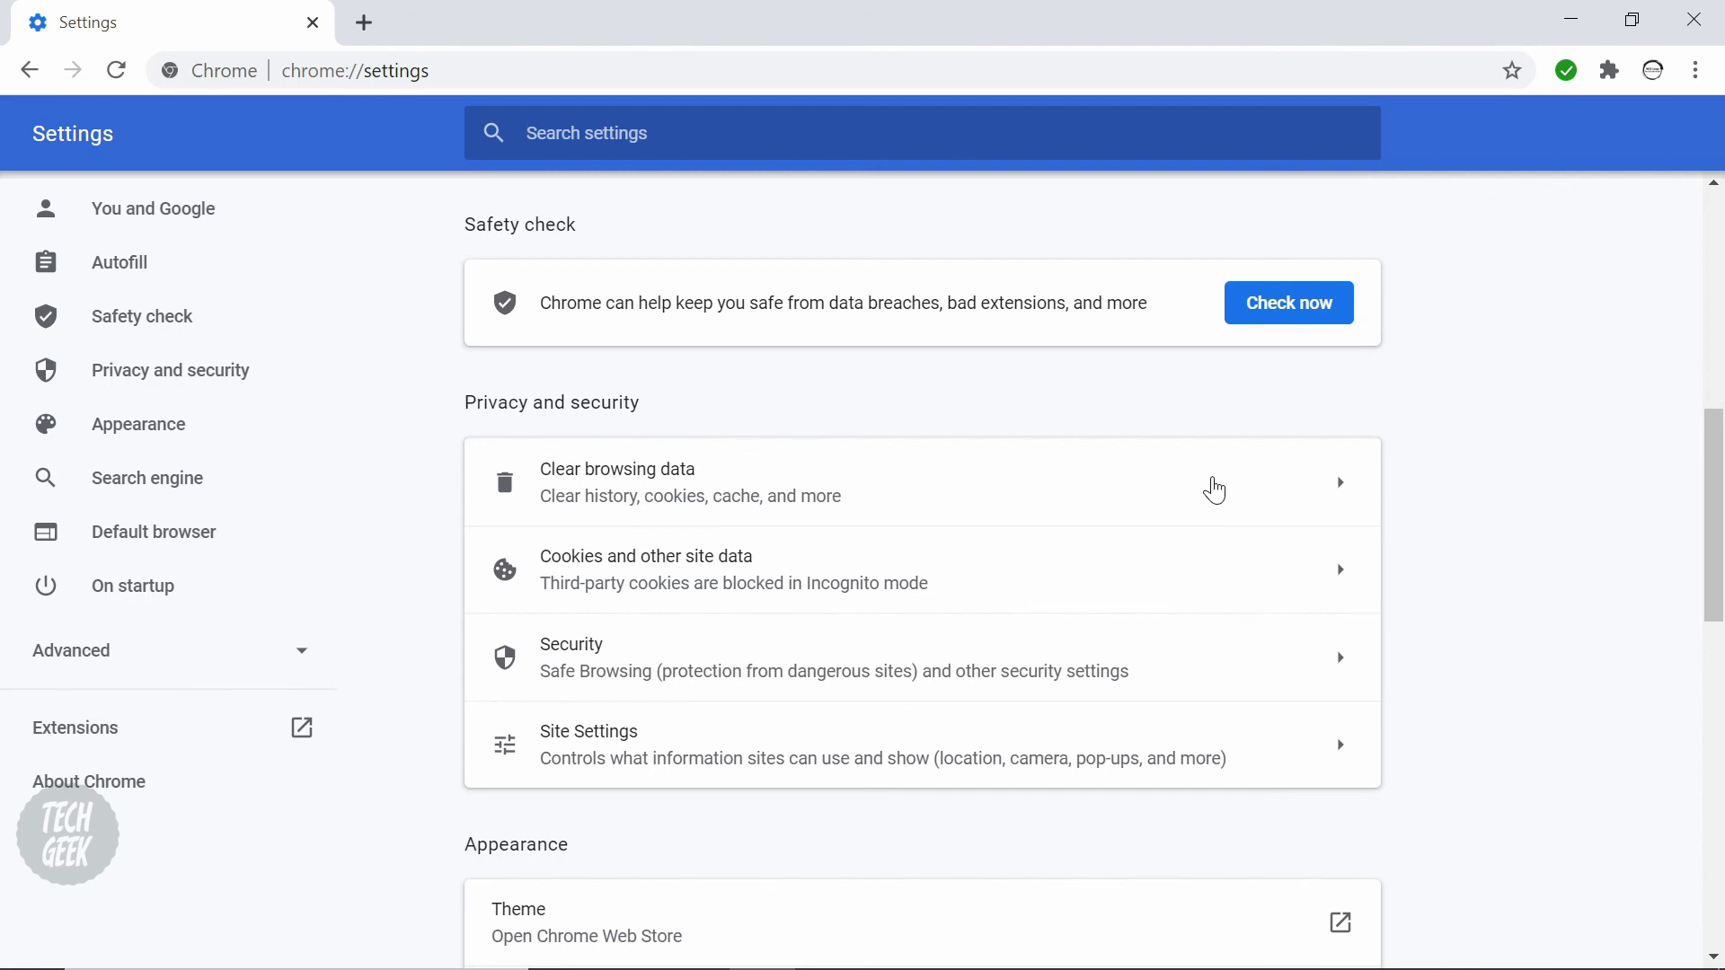
Clear browsing data for All time, excluding Autofill form data and including Site Settings
left_click(1215, 490)
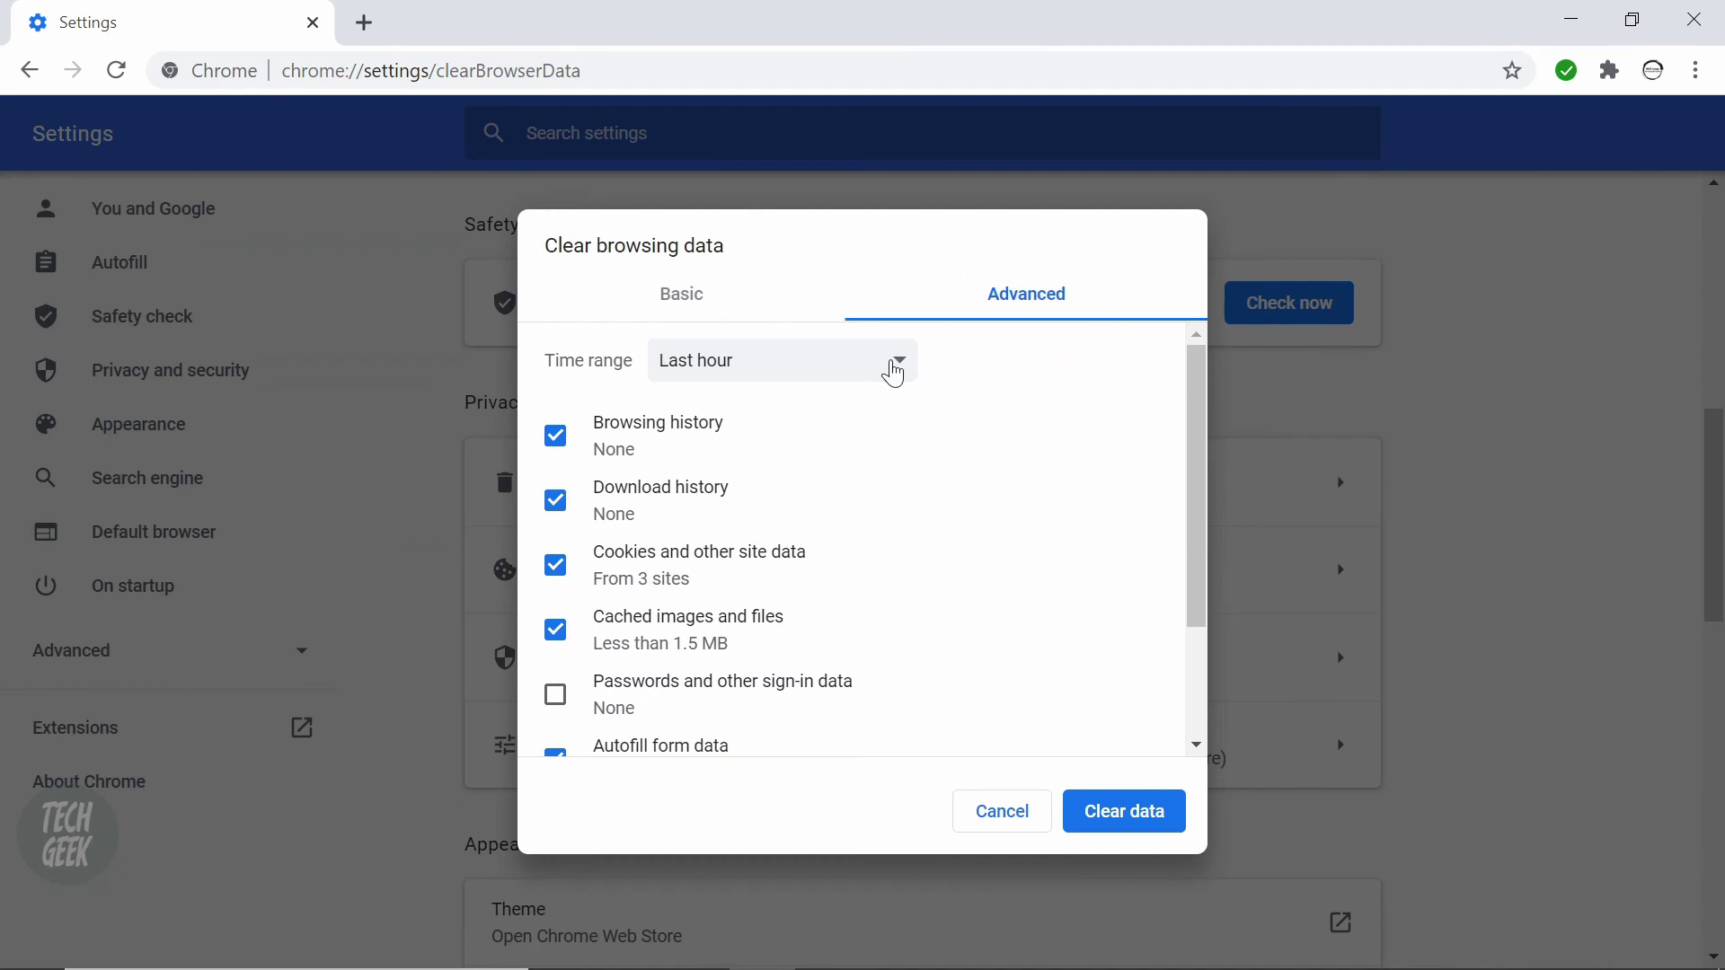
left_click(894, 371)
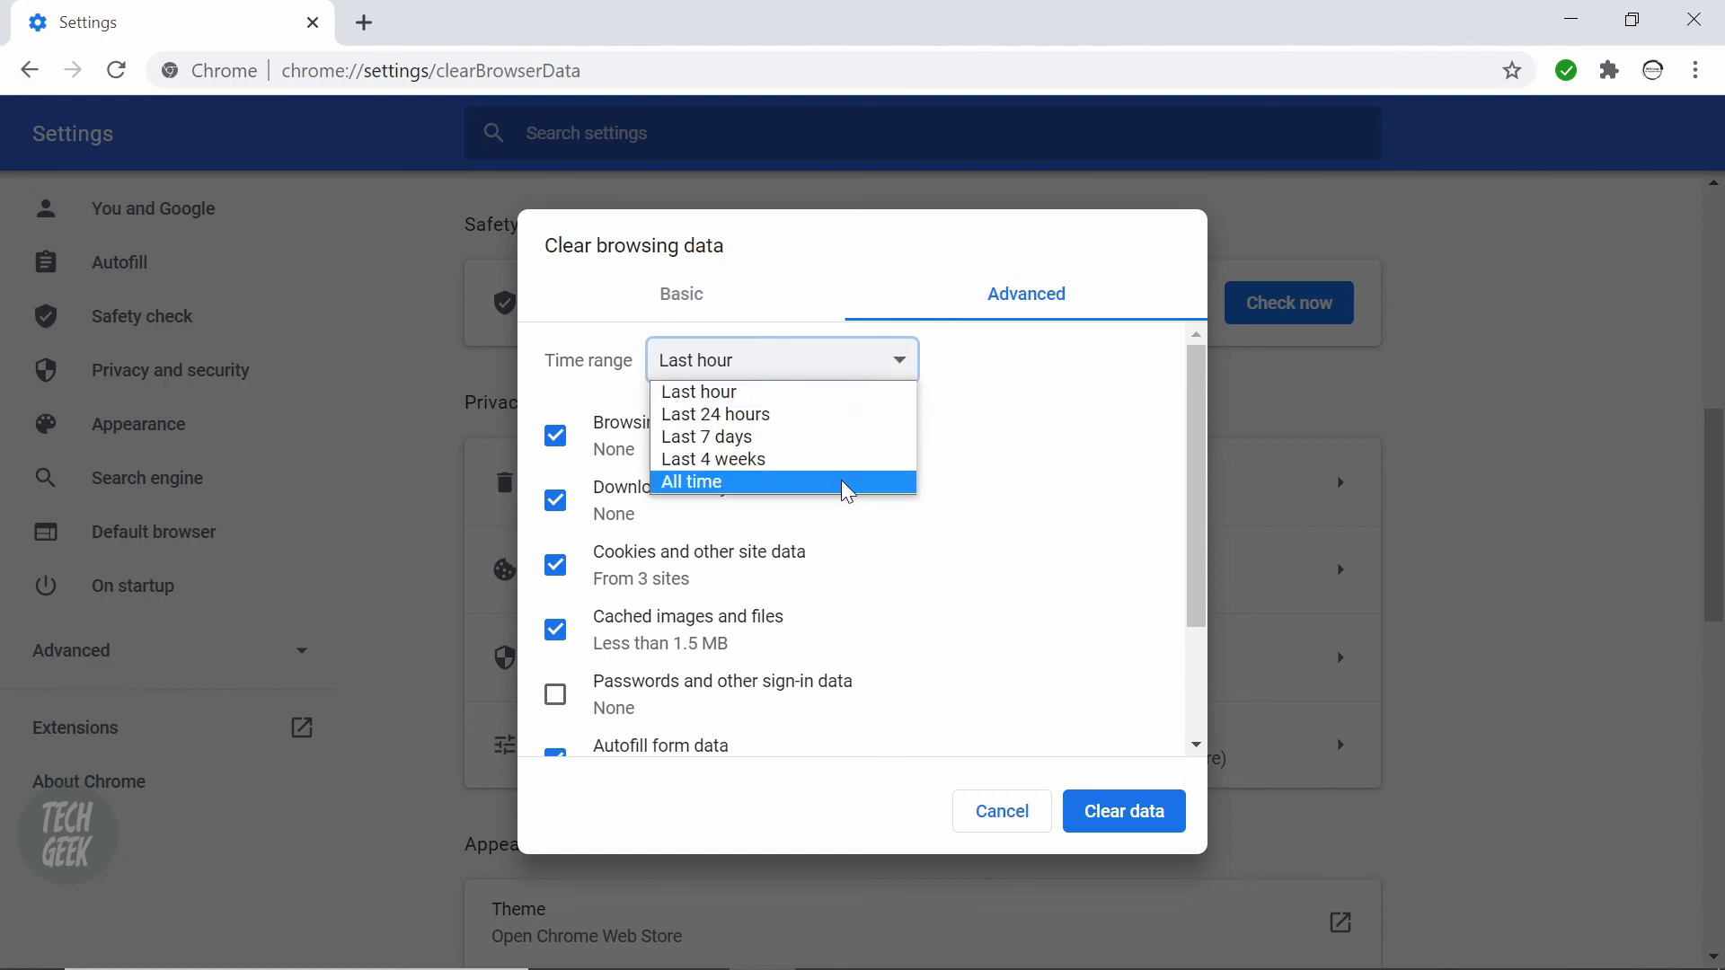
left_click(848, 485)
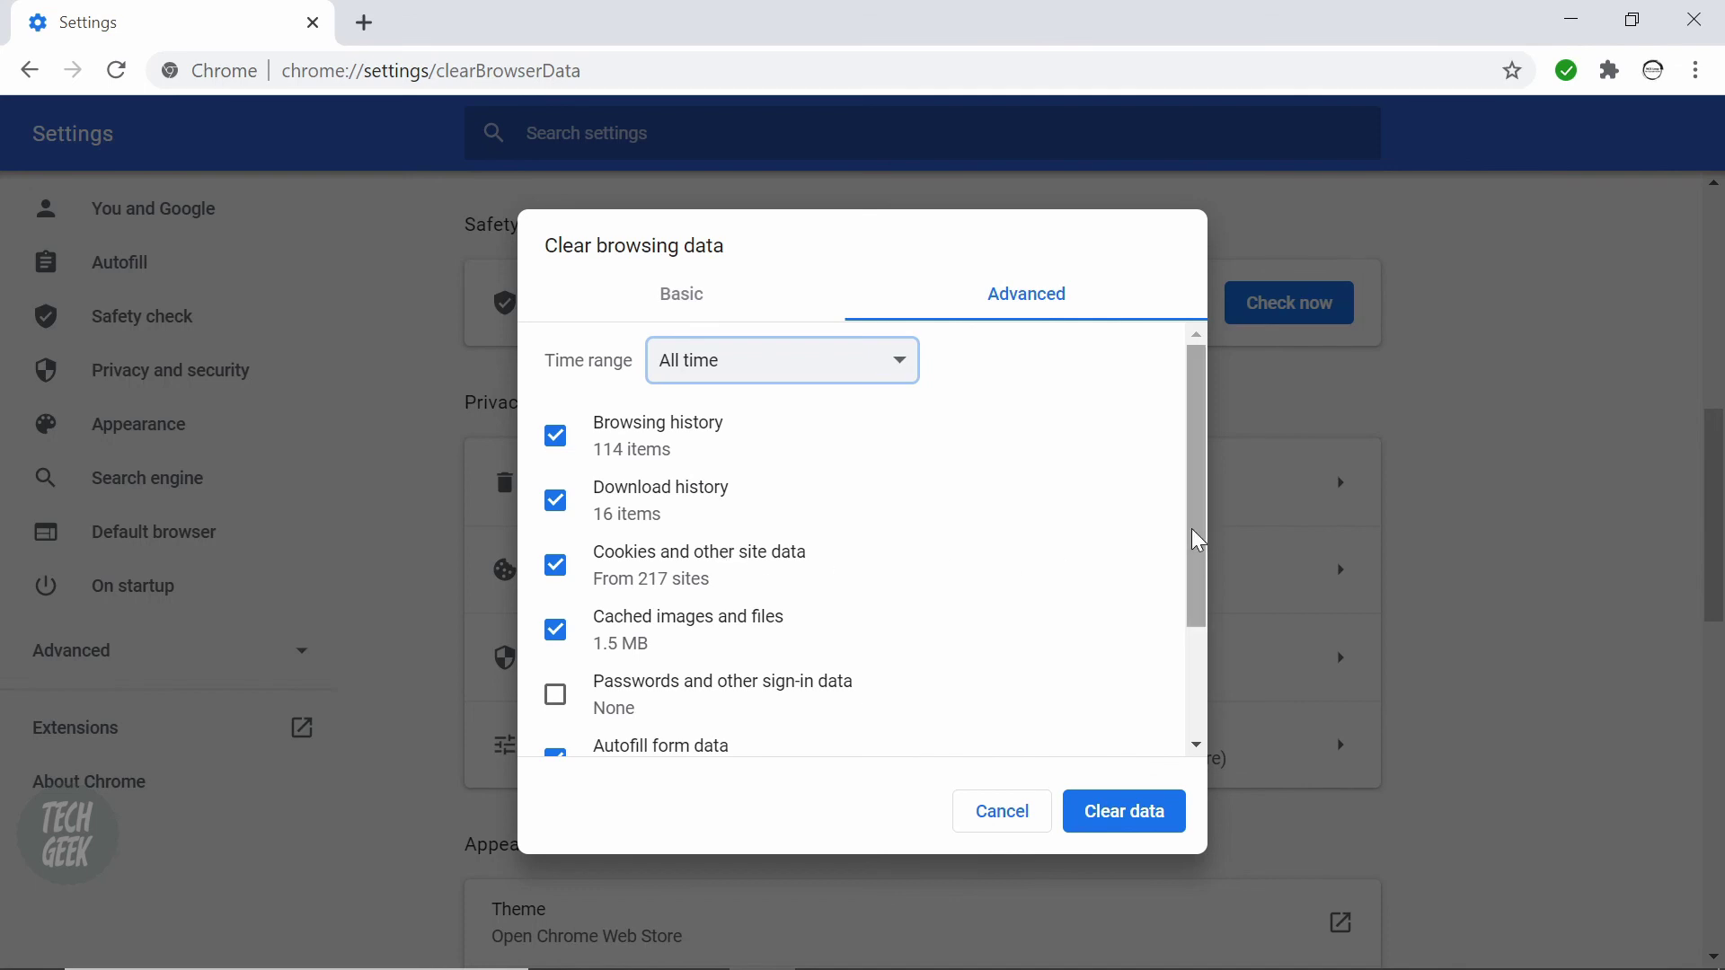
left_click_drag(1199, 540, 1184, 679)
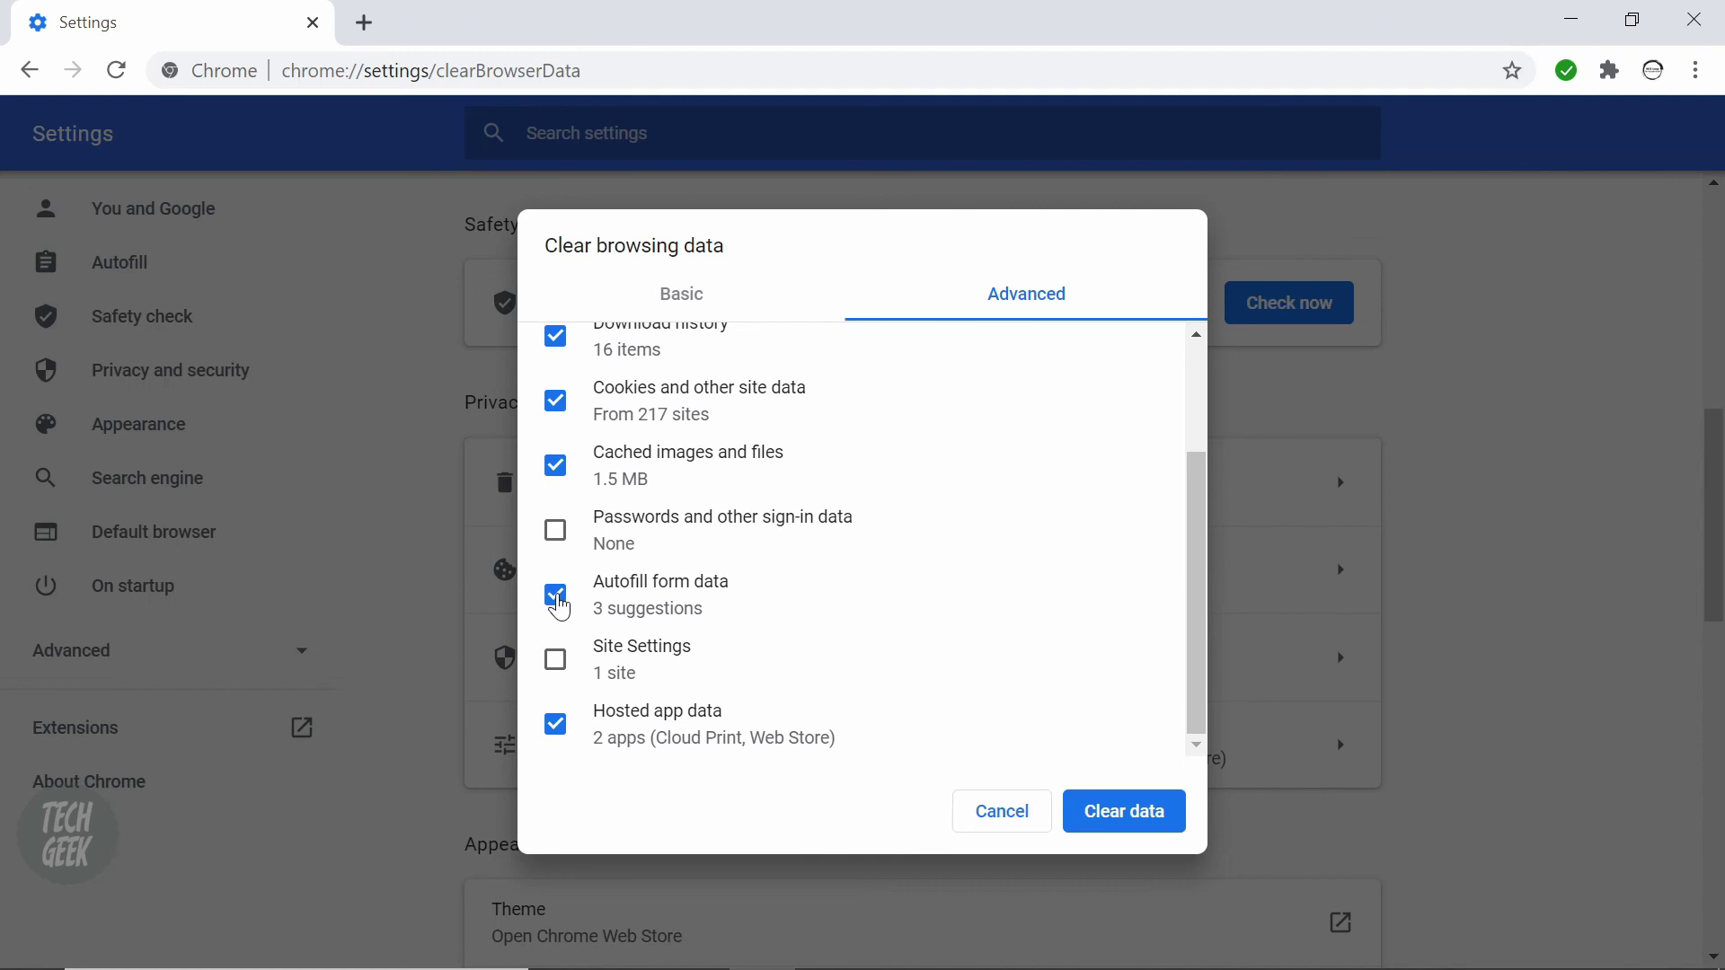
left_click(556, 595)
left_click(559, 665)
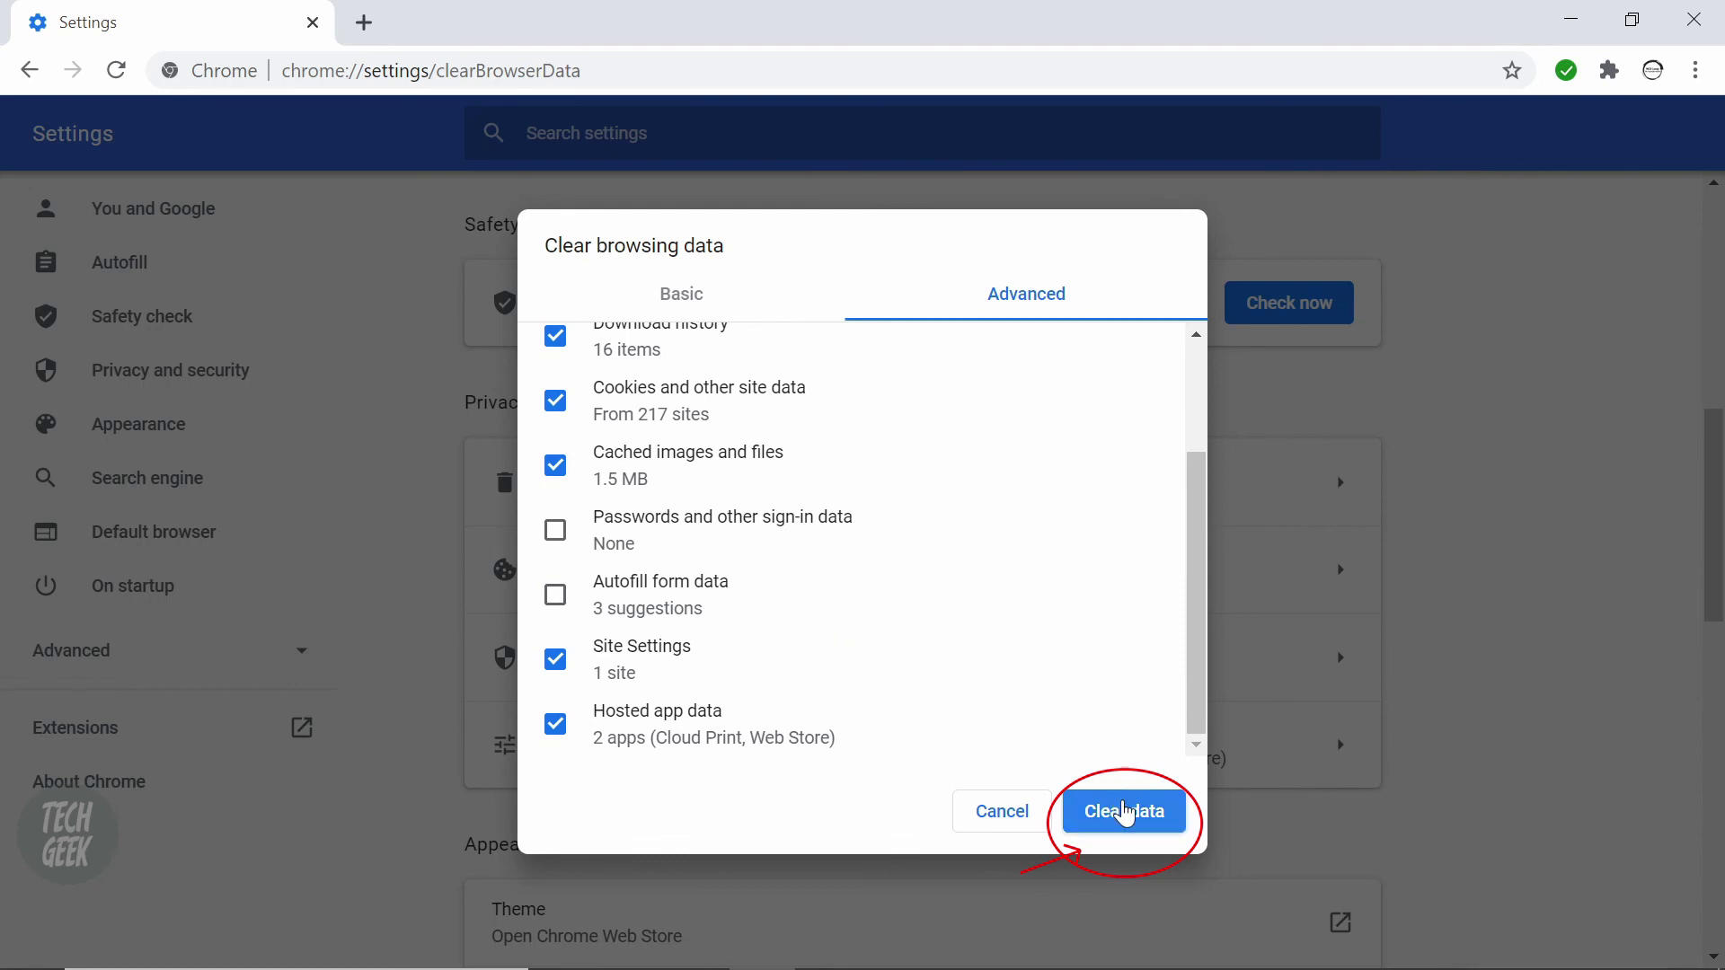
left_click(1126, 813)
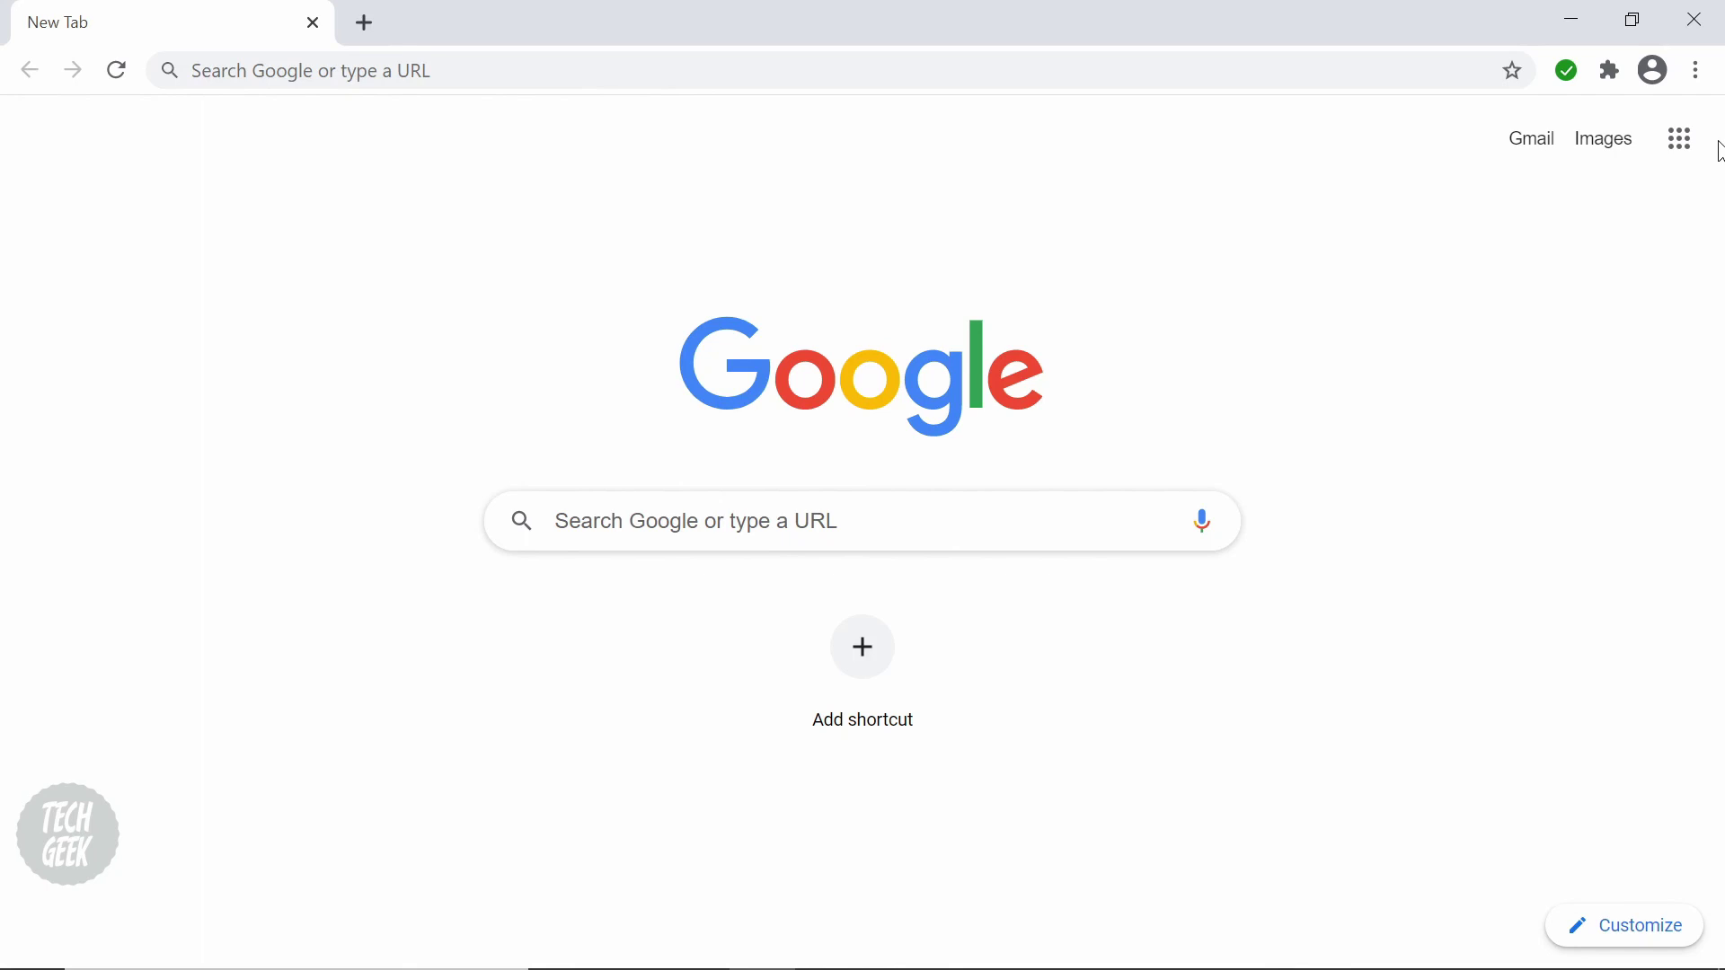
Search settings for 'reset' and confirm restoring settings to their original defaults
left_click(1696, 72)
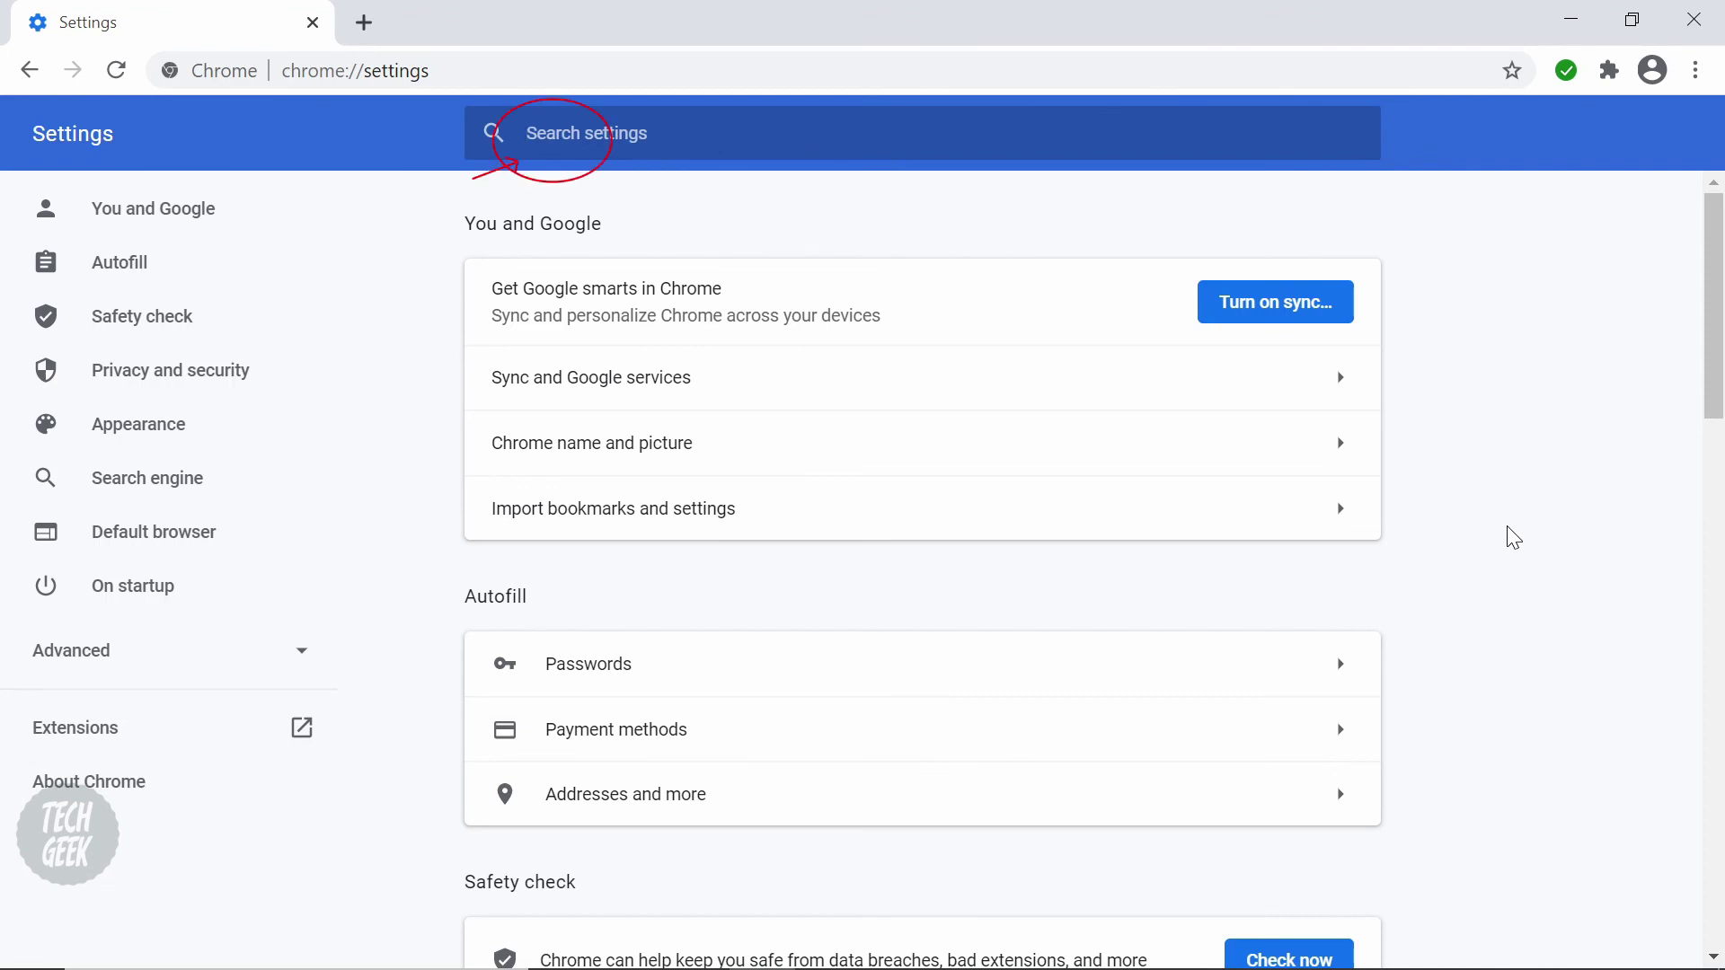
type("reset")
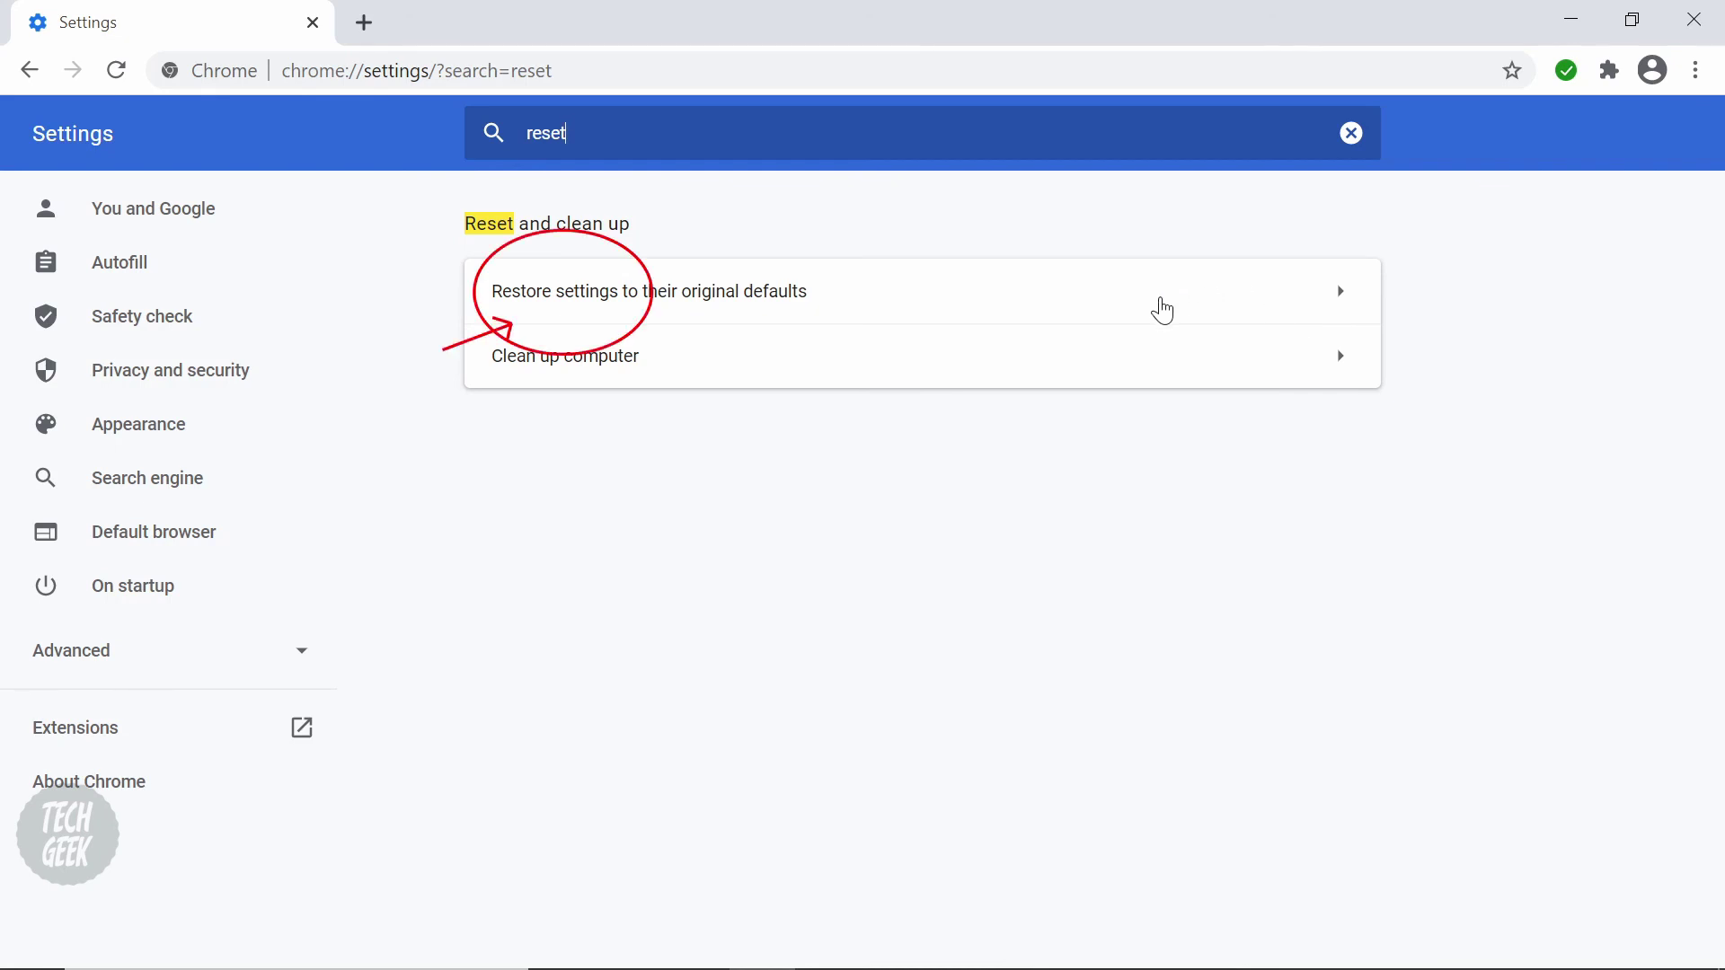
left_click(1164, 309)
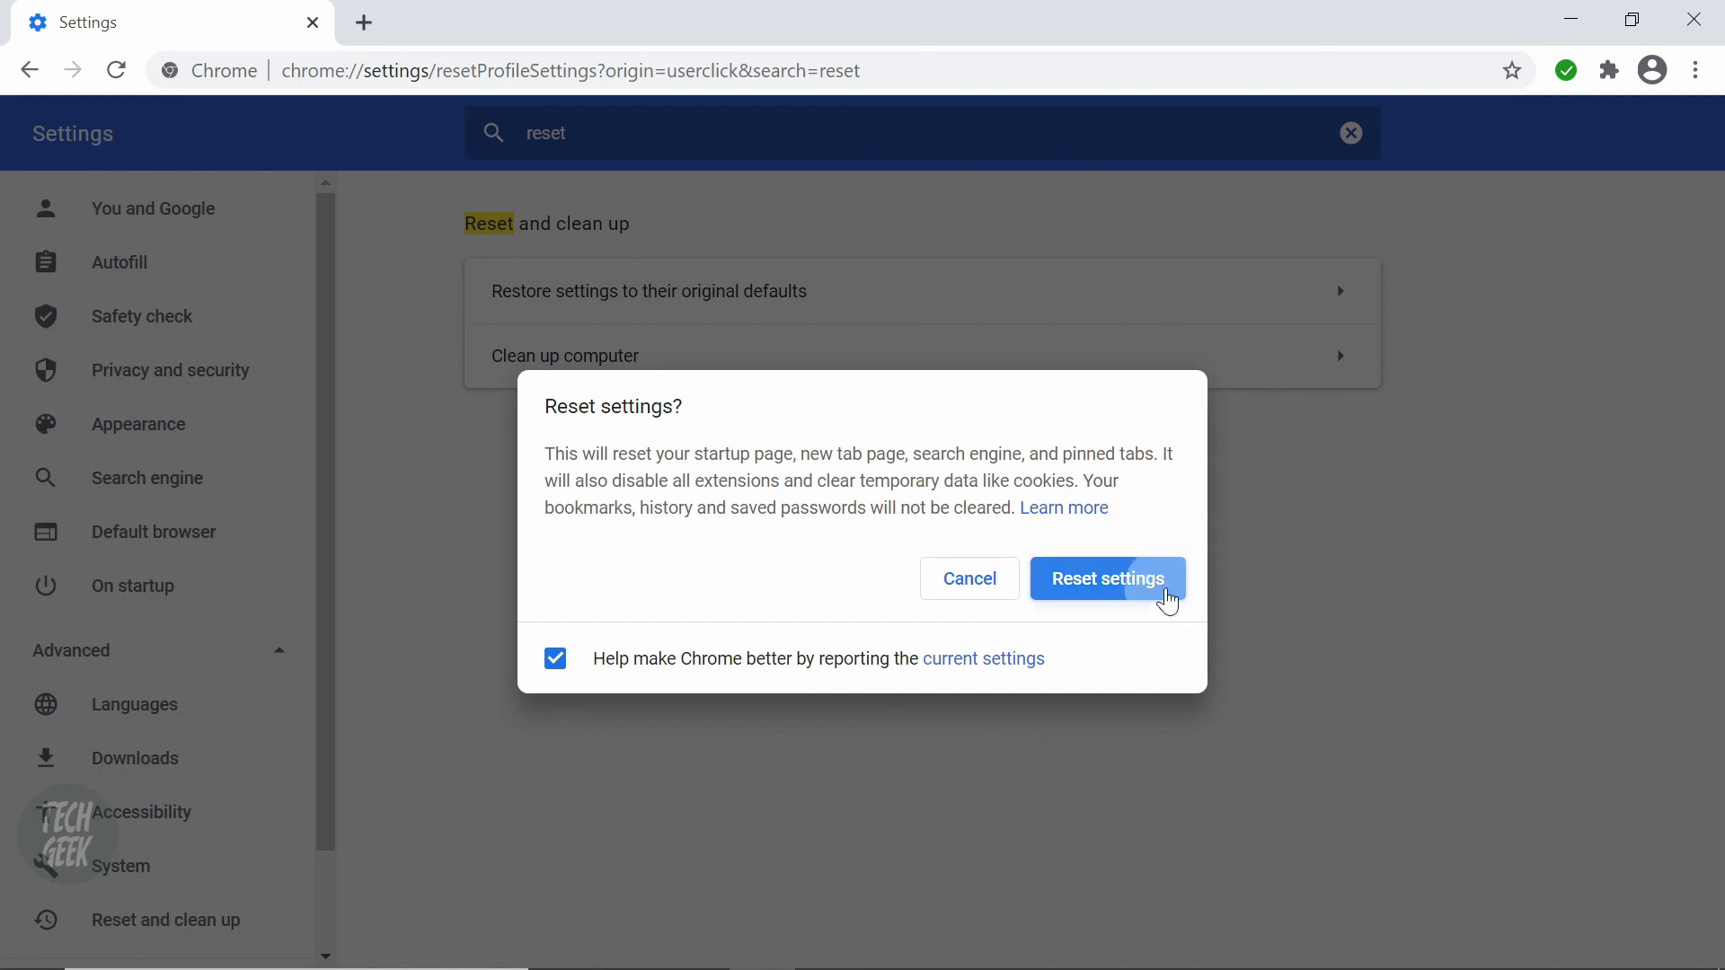
left_click(1168, 598)
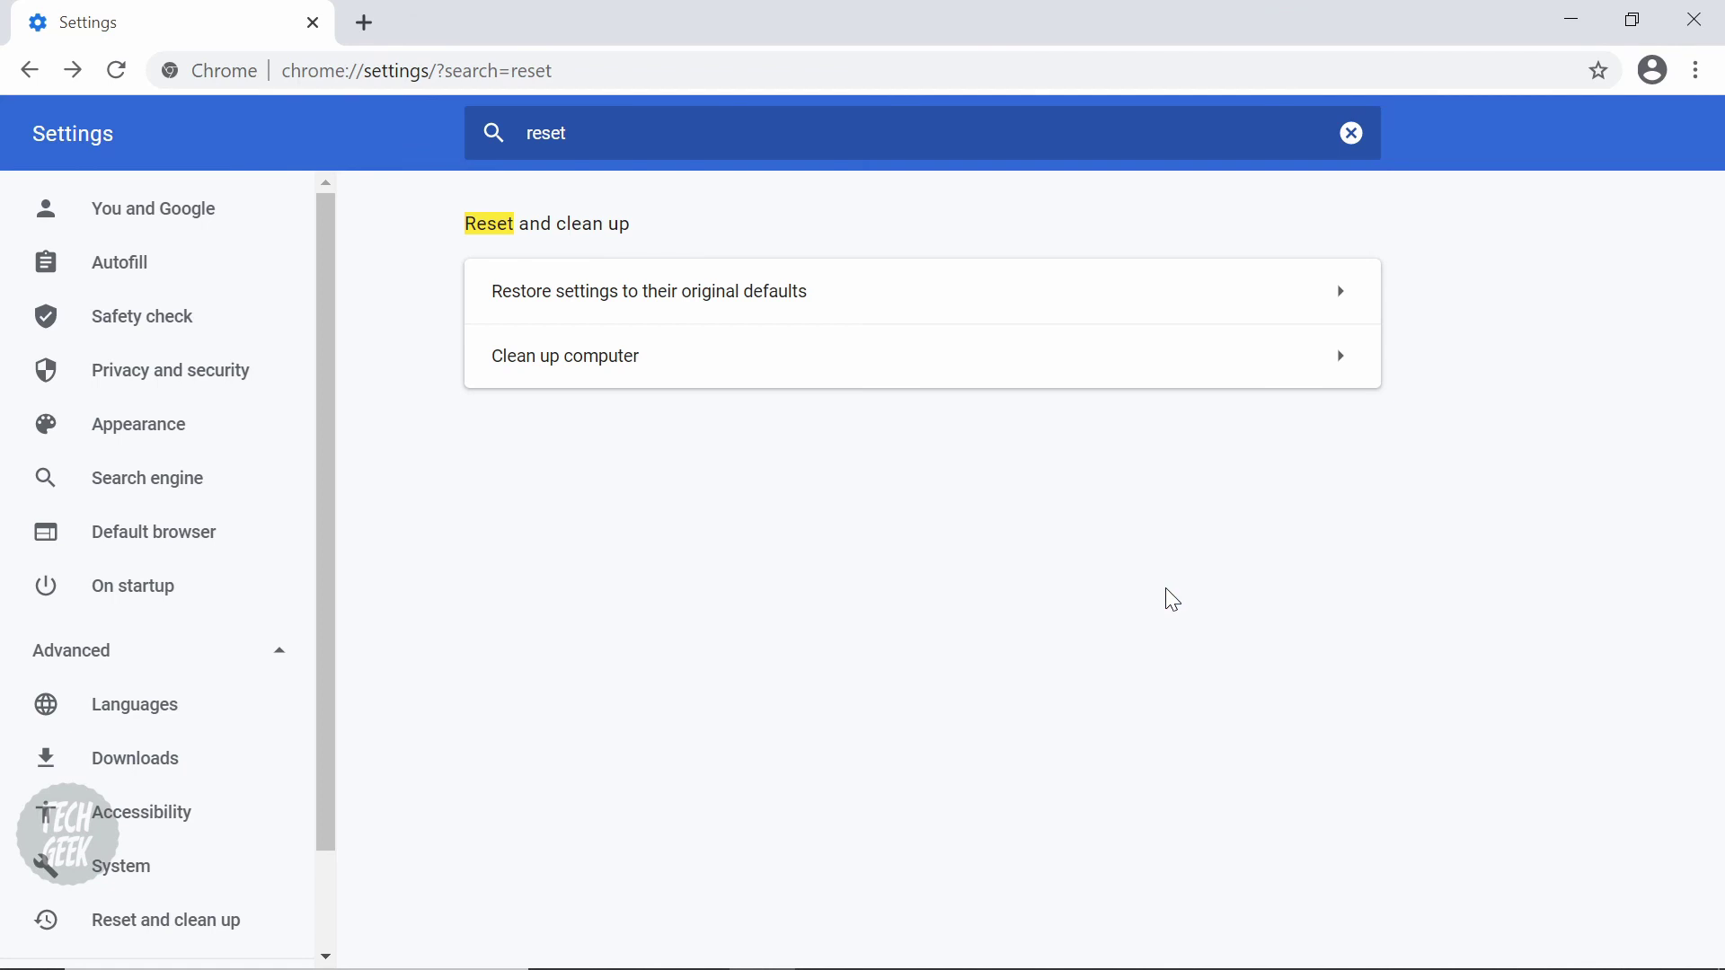